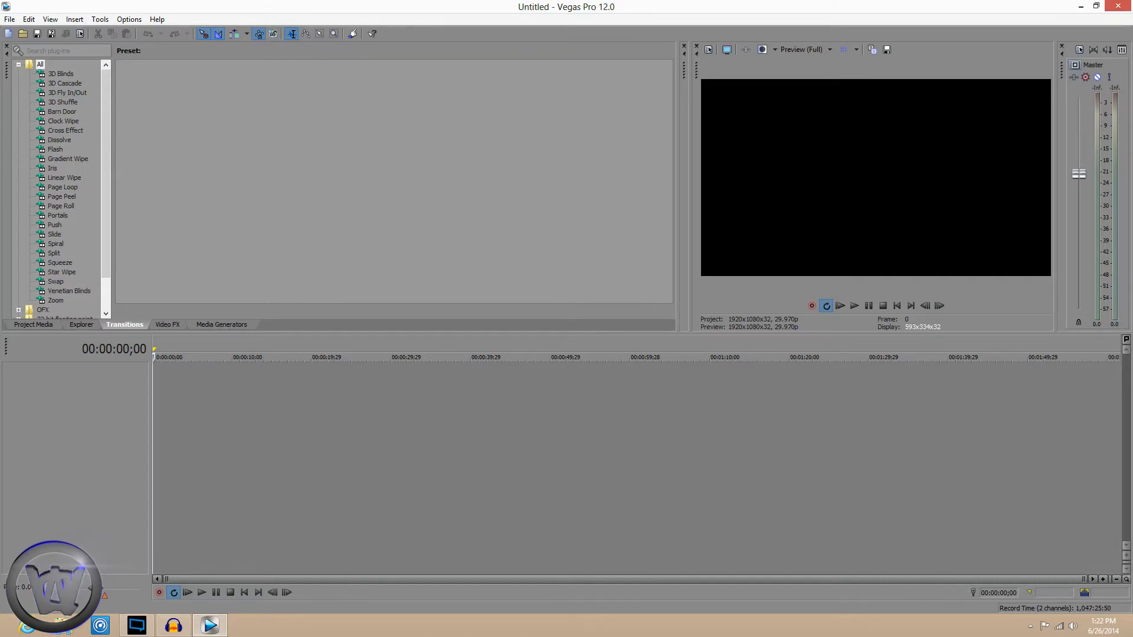
- Open the Killzone Shadow Fall Chapter 1 video from the Killzone Shadow Fall folder in the Videos library
click(24, 35)
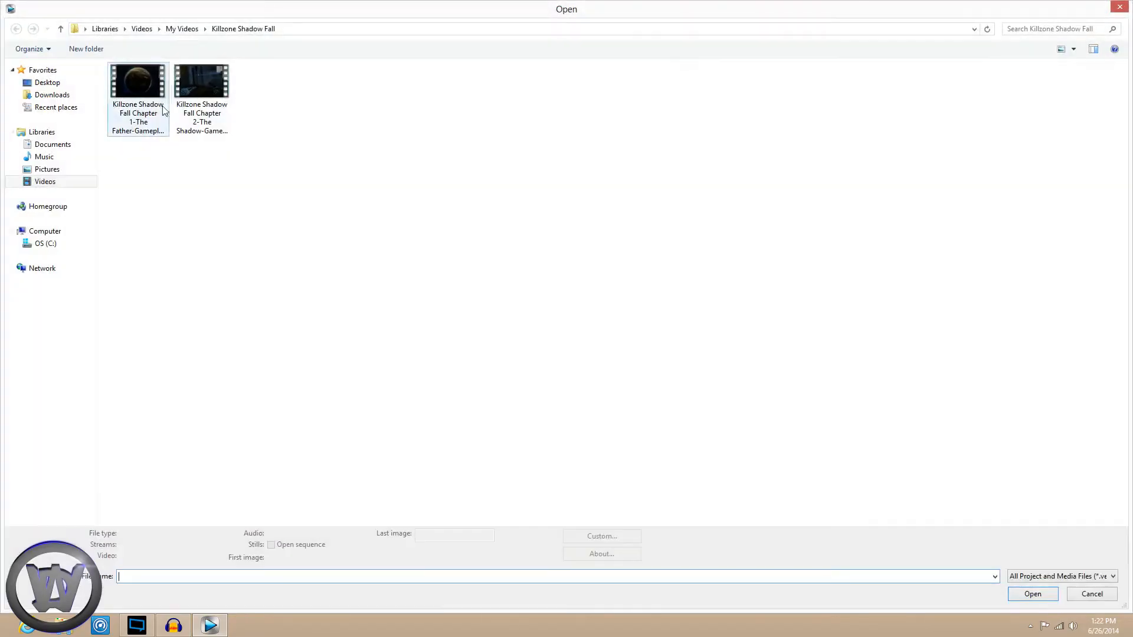
click(92, 182)
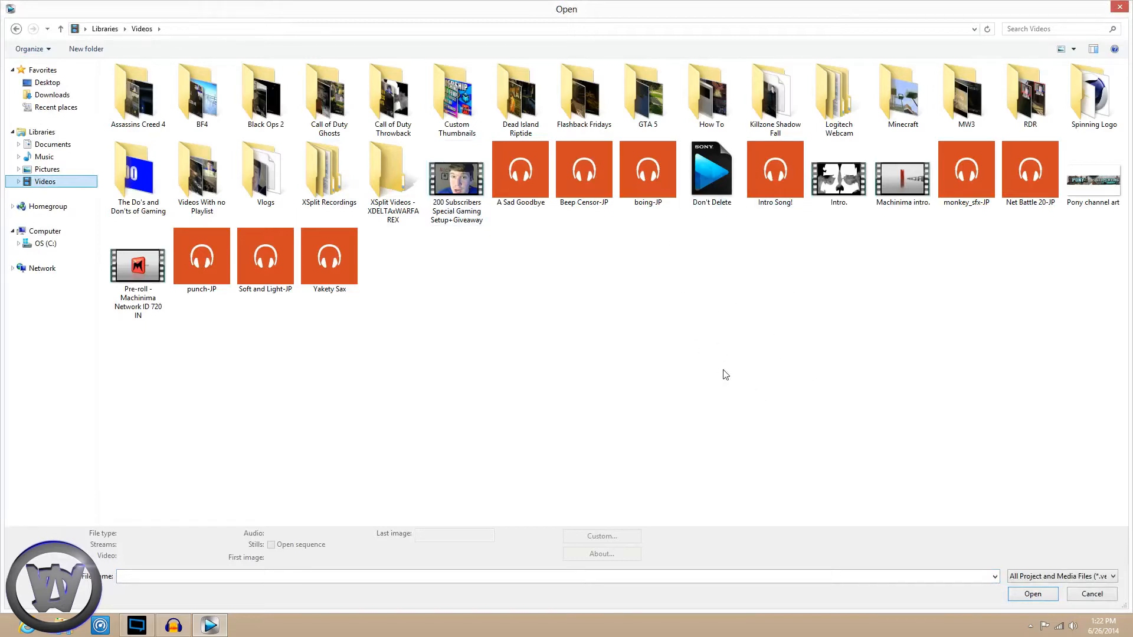
double_click(773, 95)
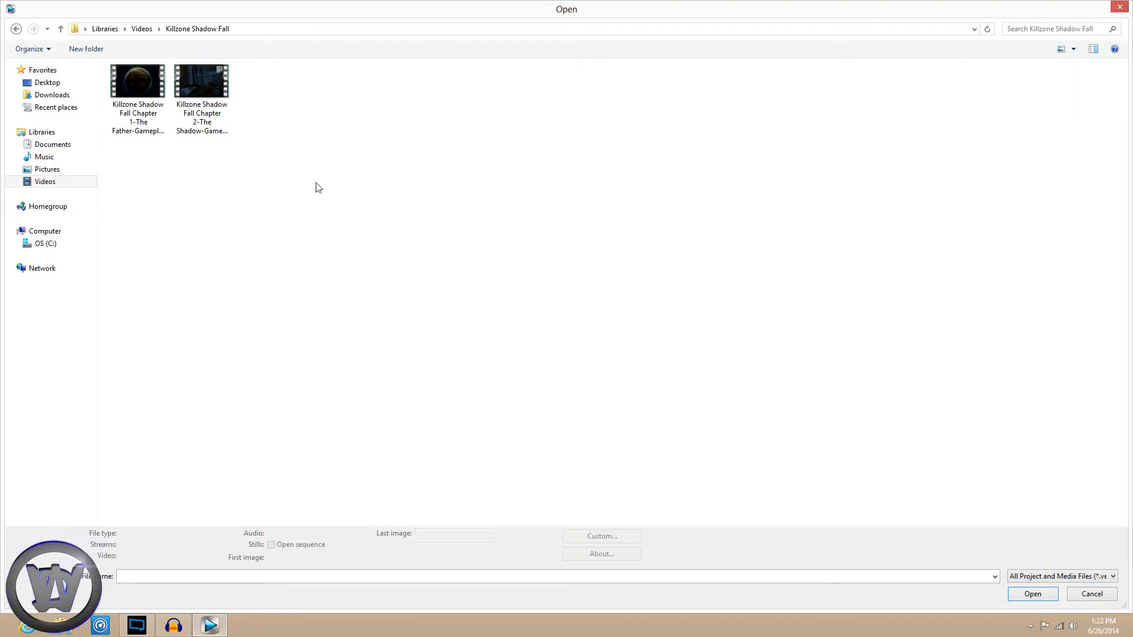
click(158, 126)
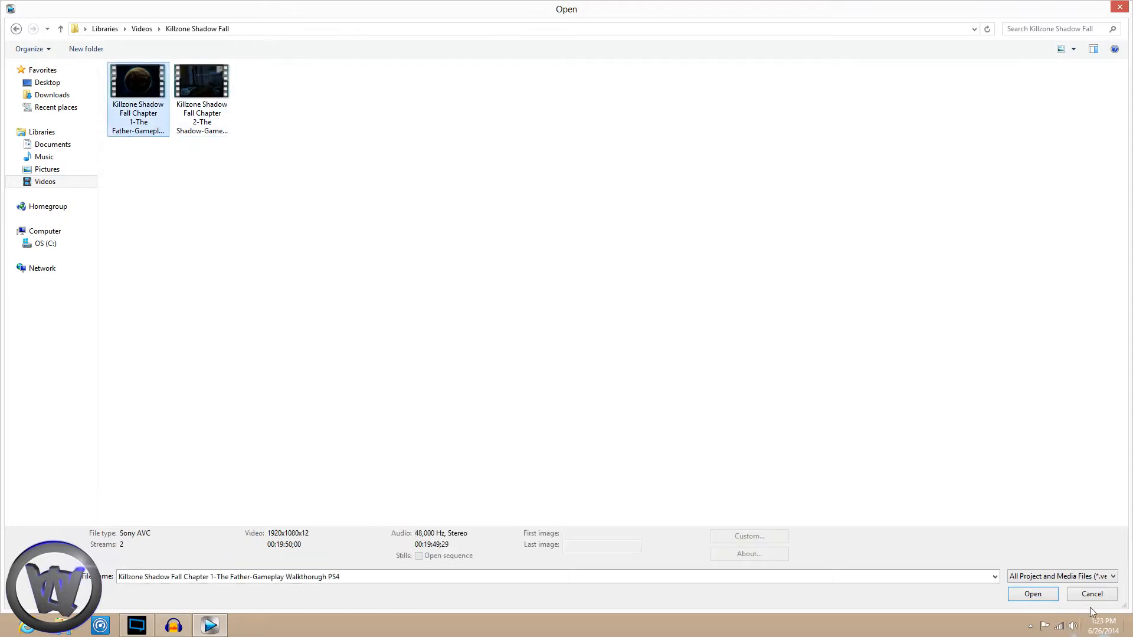
click(1033, 594)
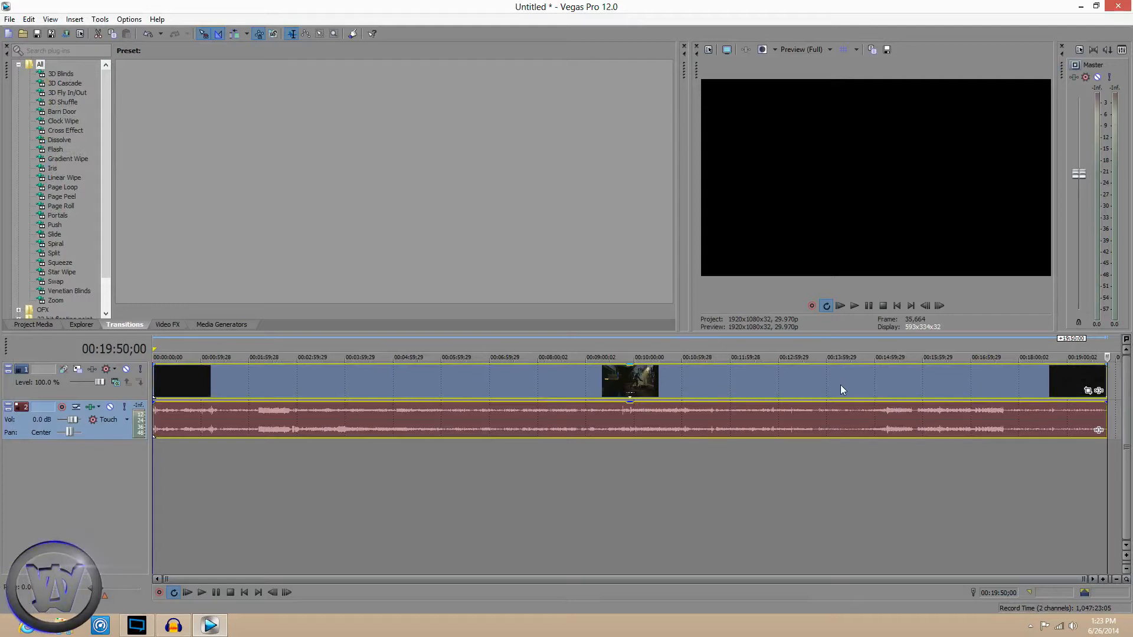
- Disable resampling in the properties of the gameplay video event on the timeline
click(883, 455)
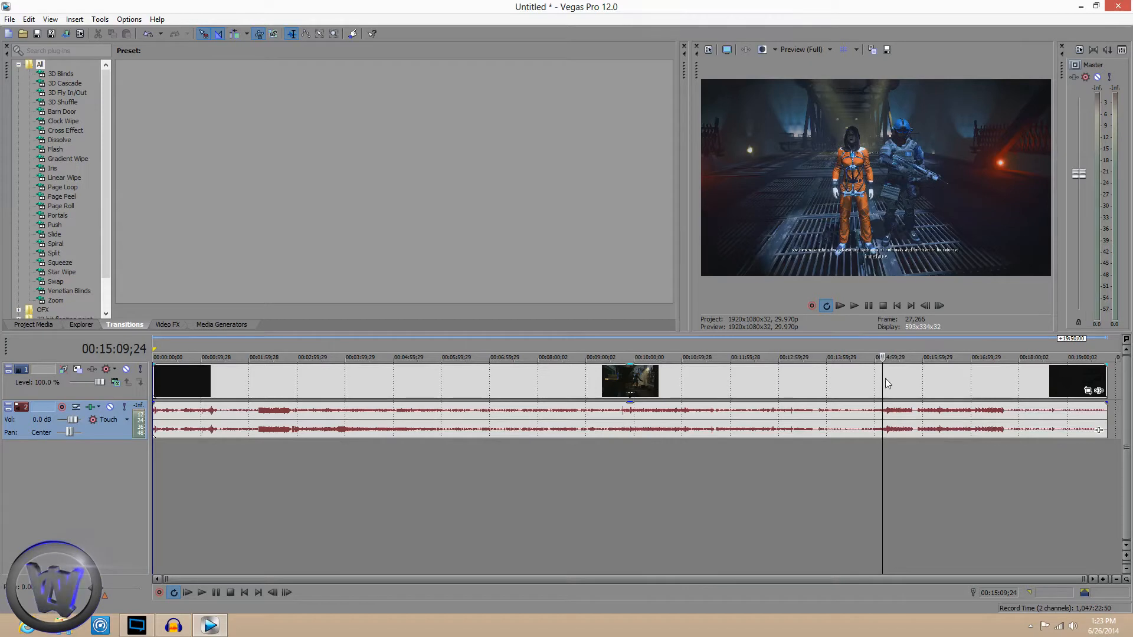
click(771, 382)
click(742, 382)
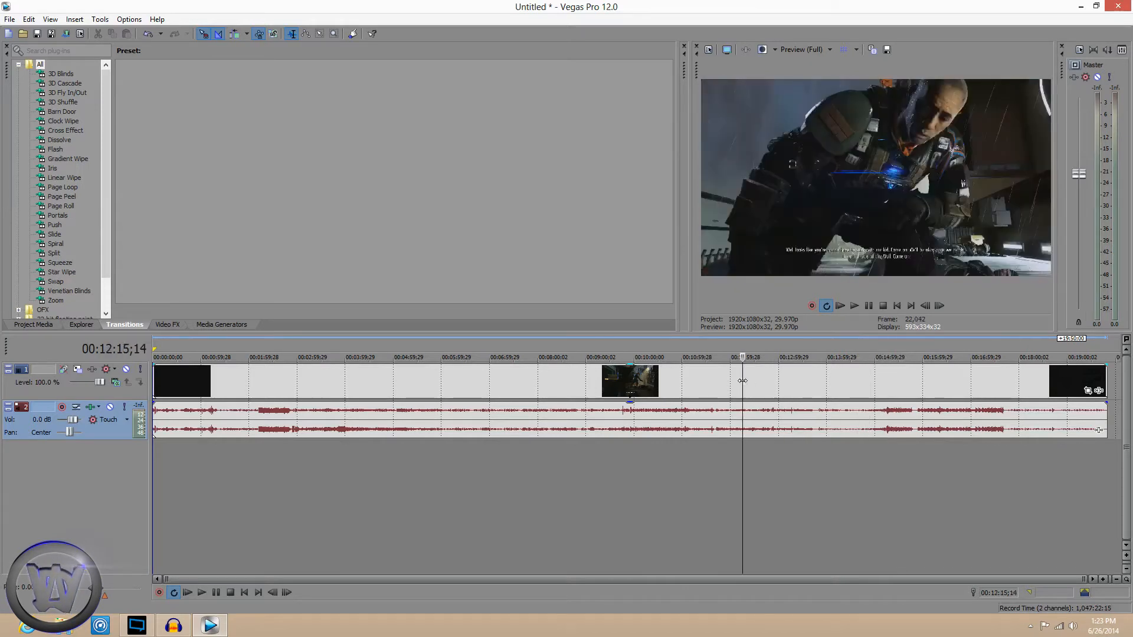
right_click(793, 392)
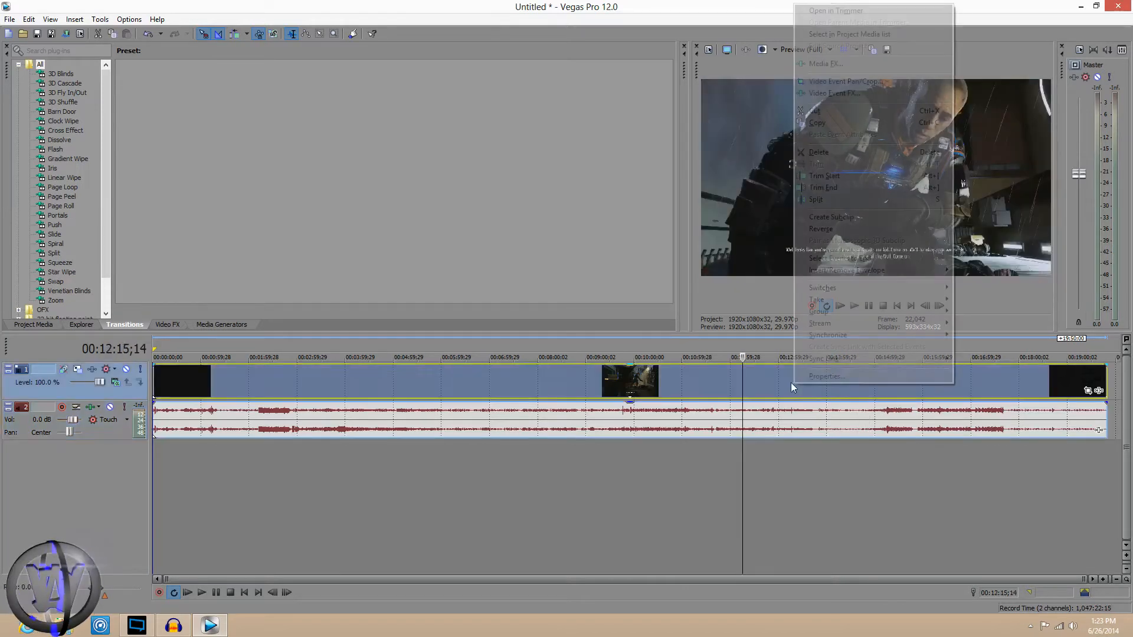
click(812, 384)
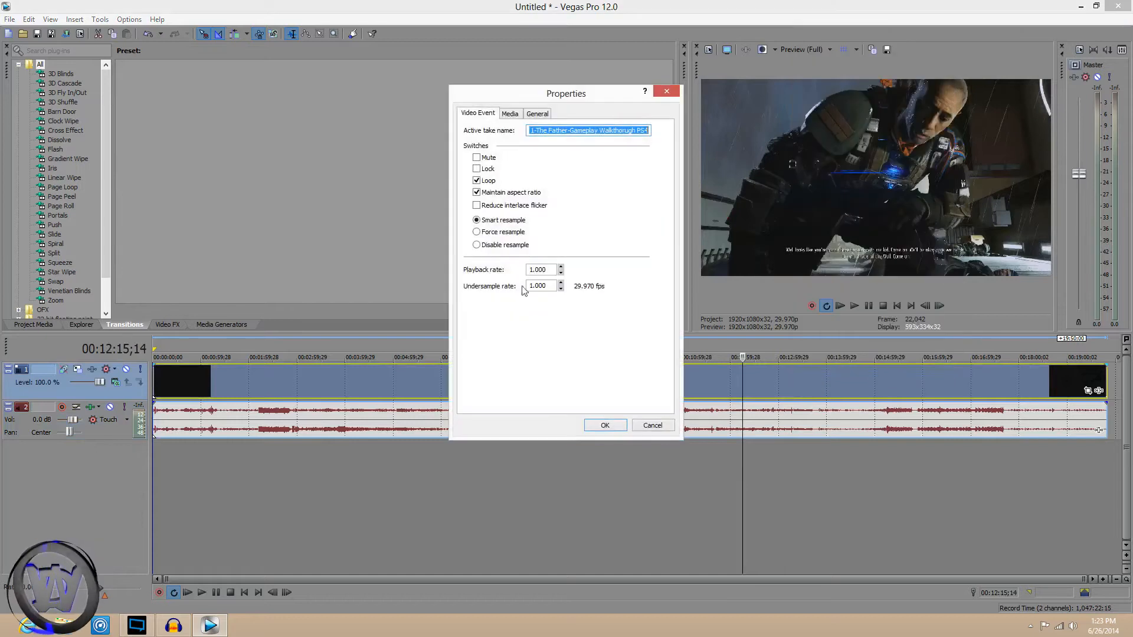
click(478, 245)
click(613, 429)
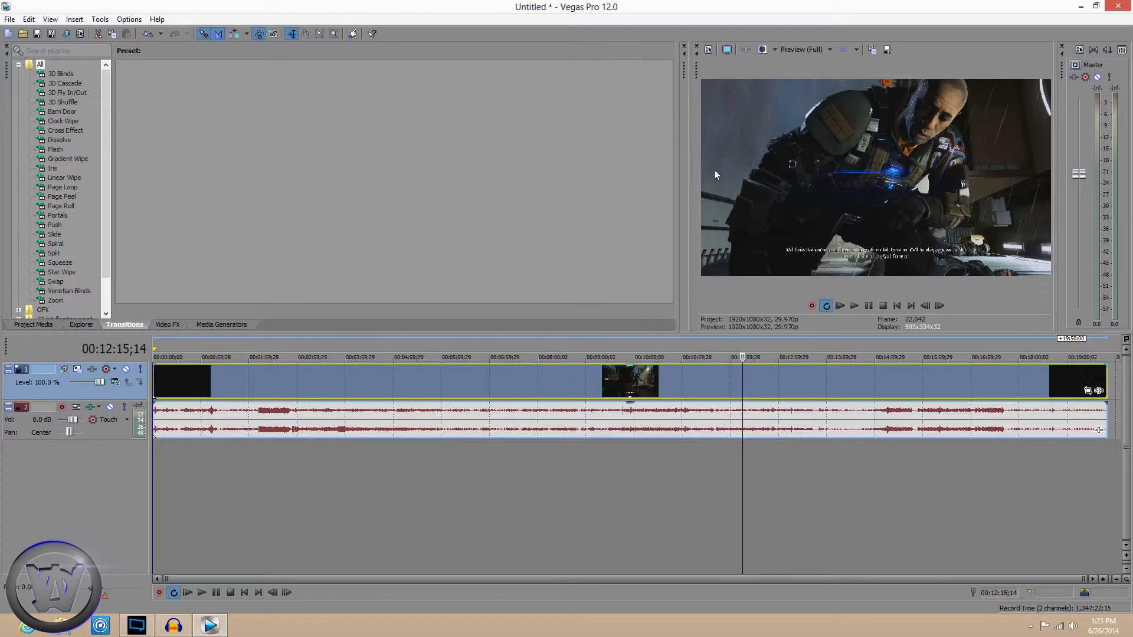
- Open the project's video properties and view the available project templates
click(708, 51)
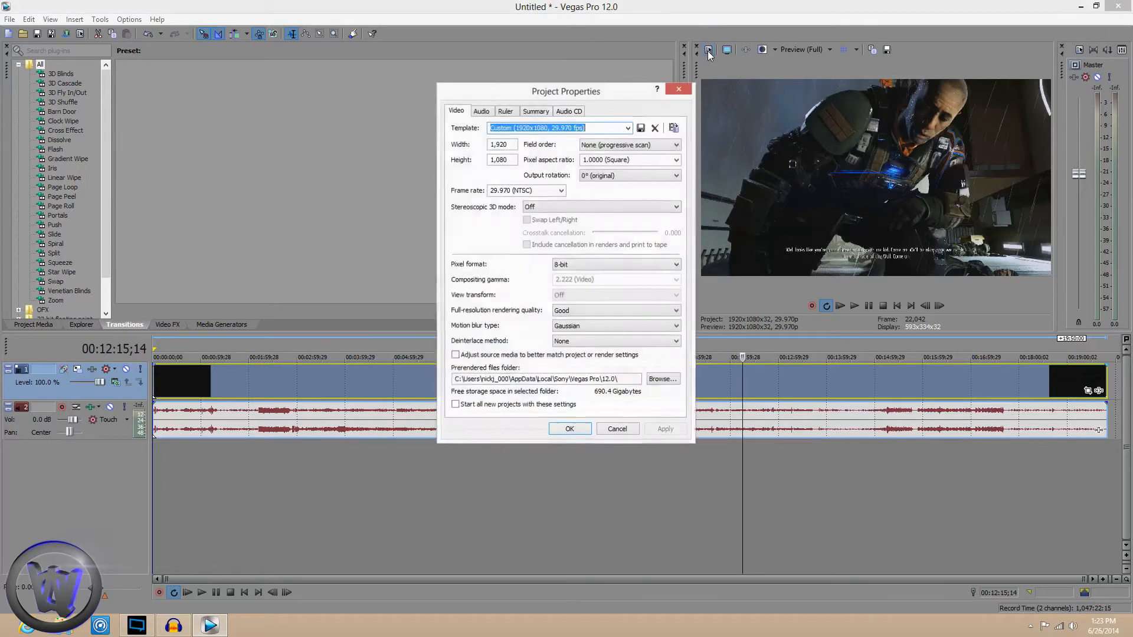
drag(557, 105, 622, 71)
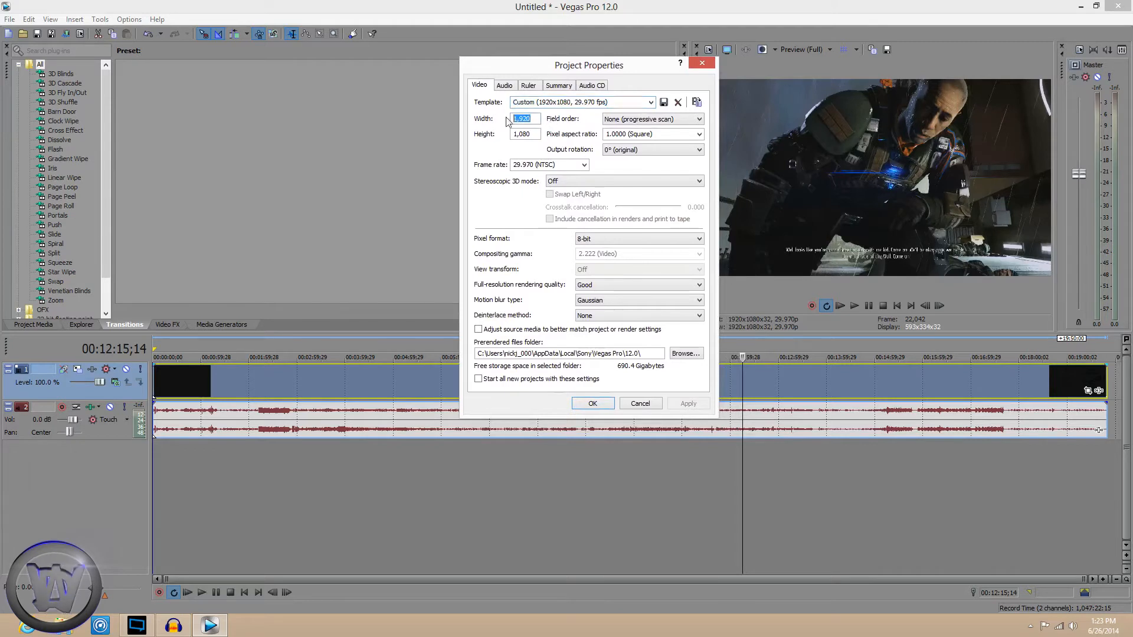
click(651, 103)
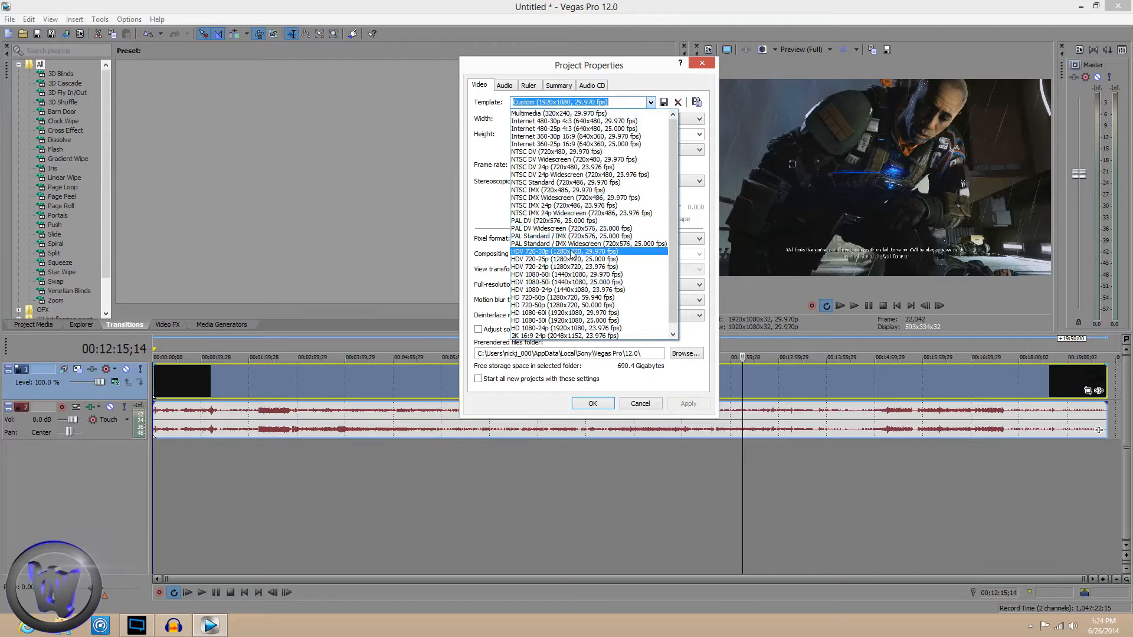
click(491, 211)
- Set the project's frame size to 1280 wide by 720 high and look through the template list
click(537, 119)
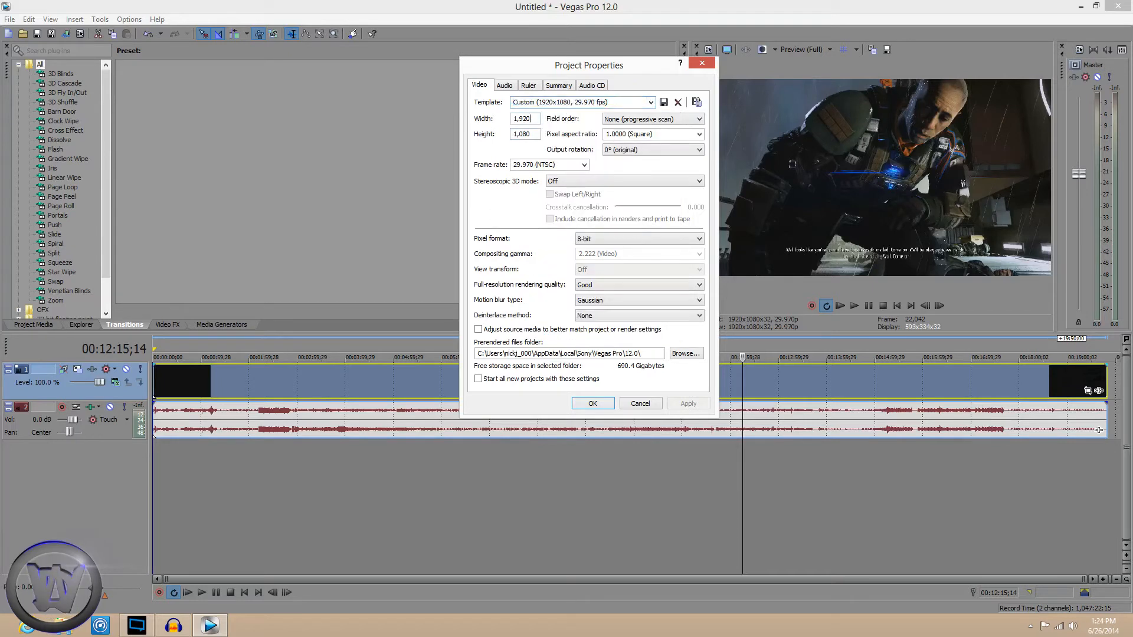
drag(531, 119, 490, 120)
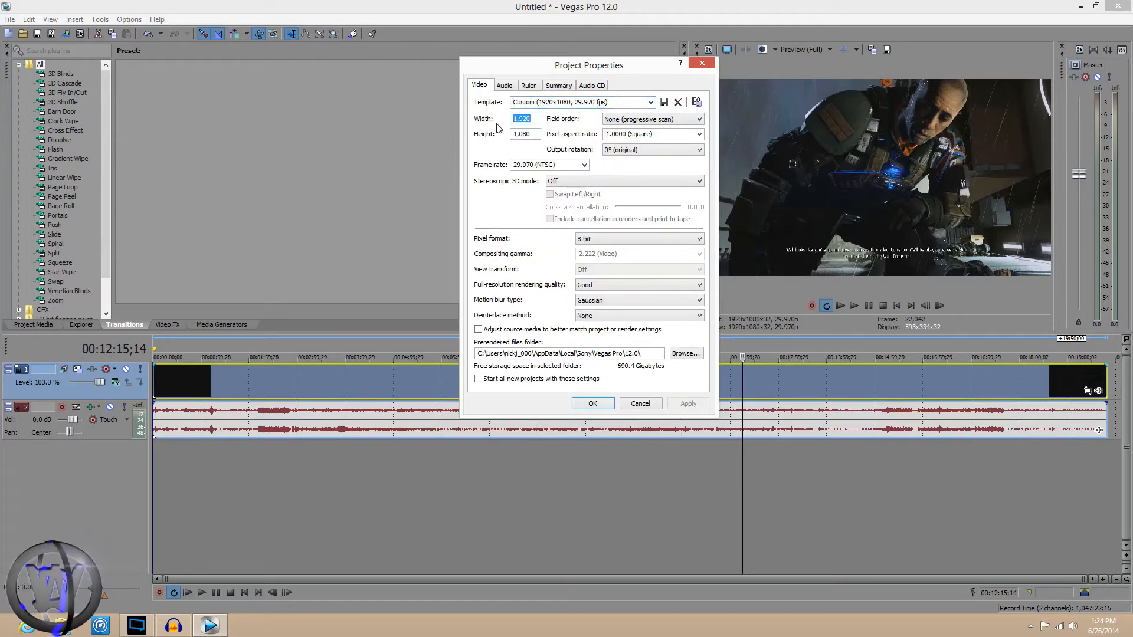
text(1280)
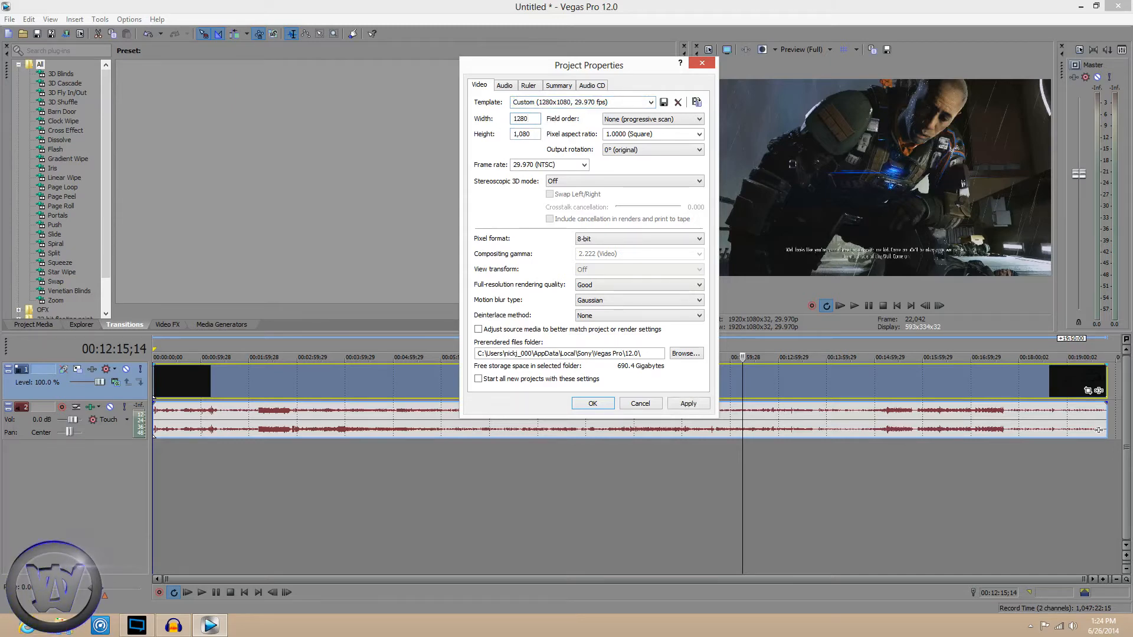
key(Tab)
text(720)
click(651, 103)
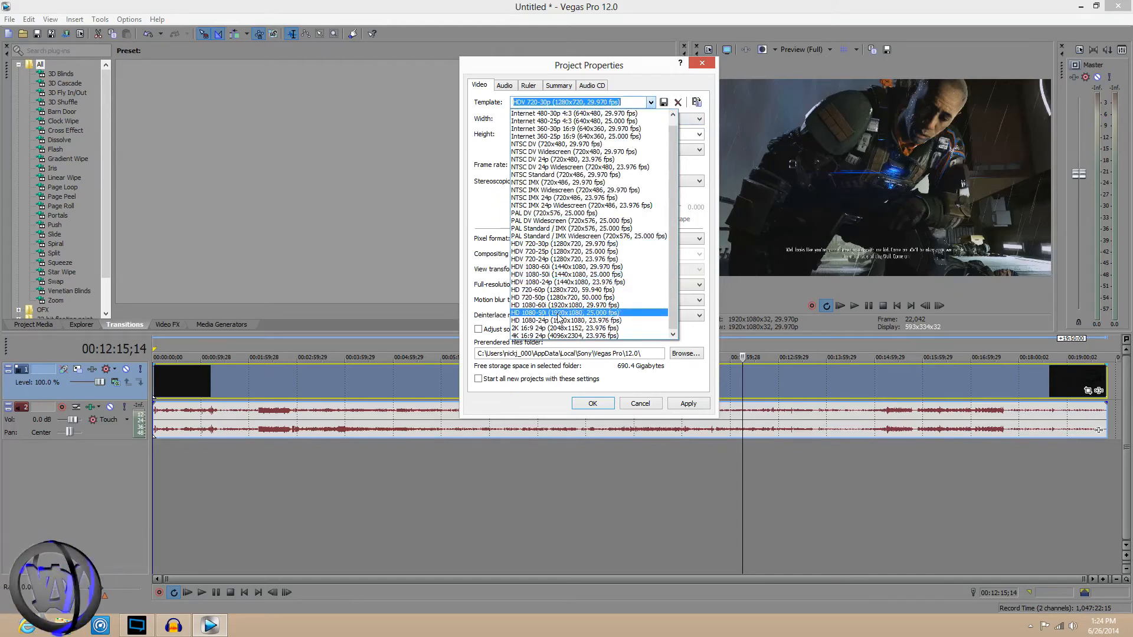
click(501, 204)
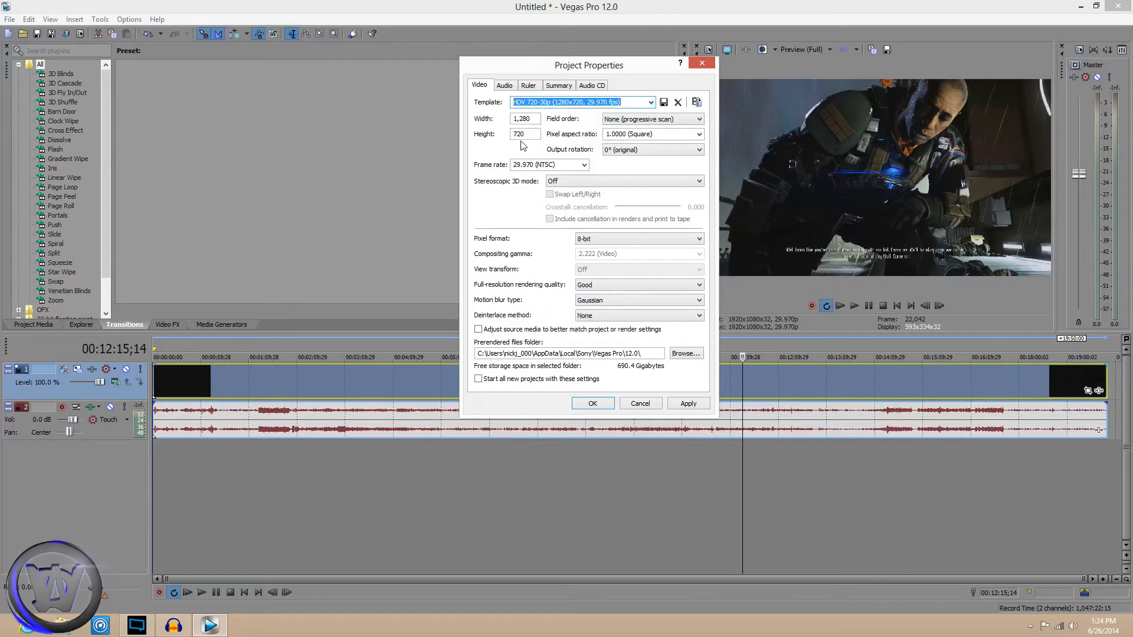
- Set the project's frame size to 1920 wide by 1080 high
key(Tab)
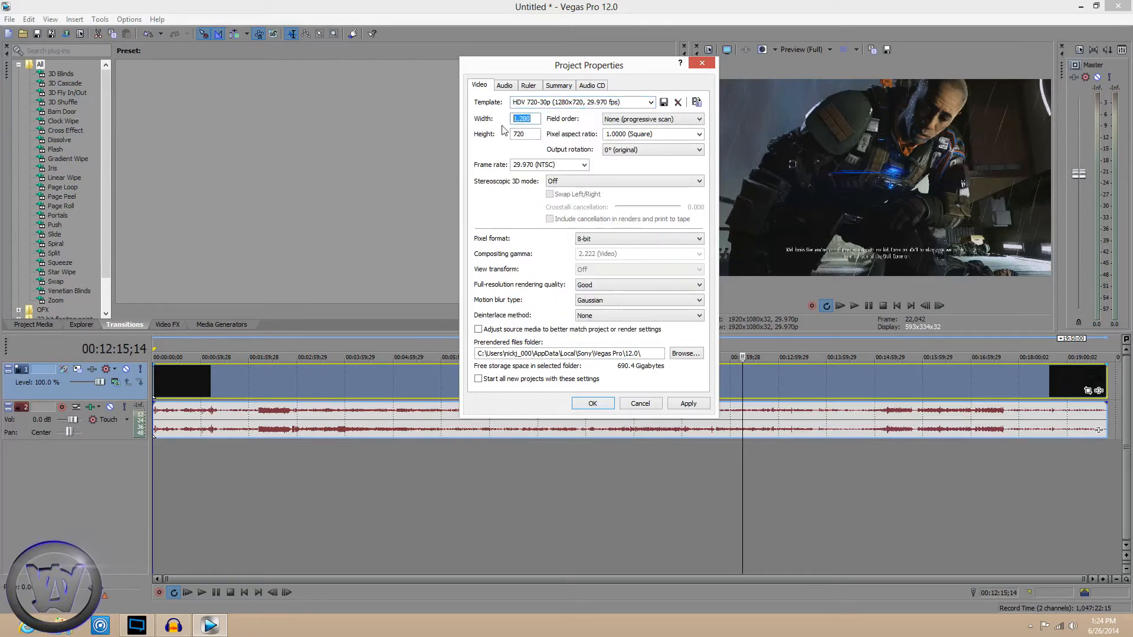
text(1920)
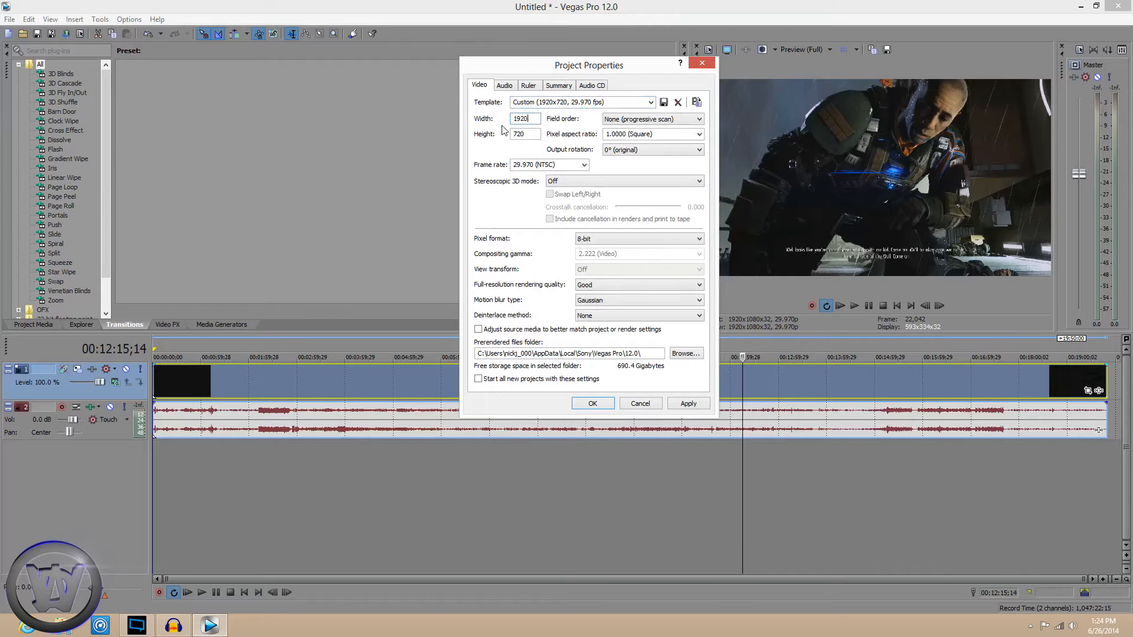
key(Tab)
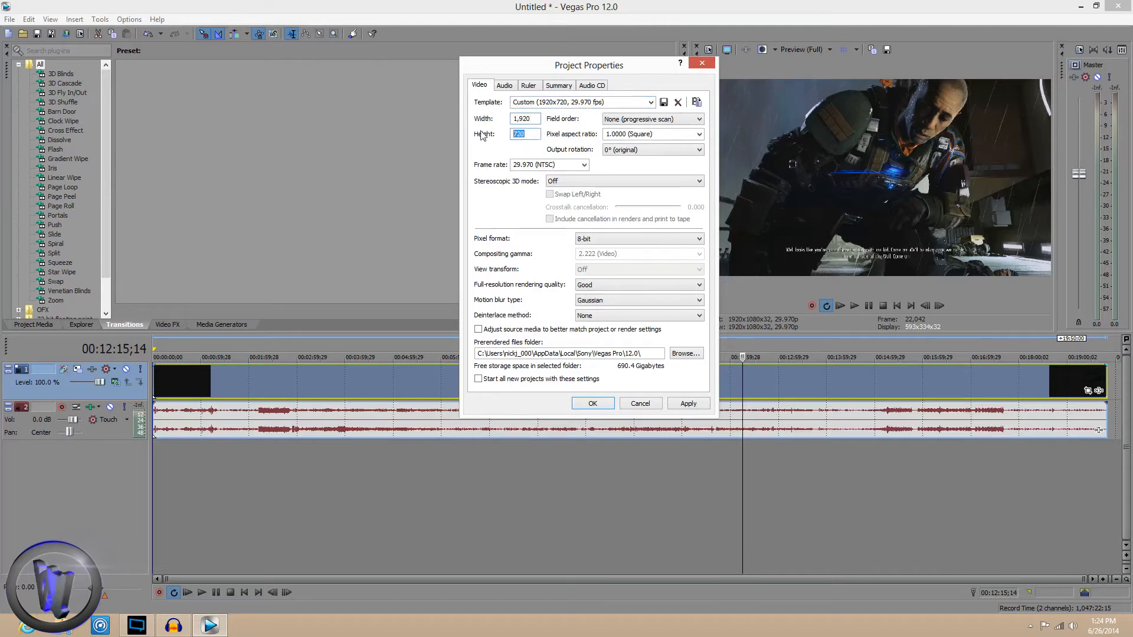
text(10800)
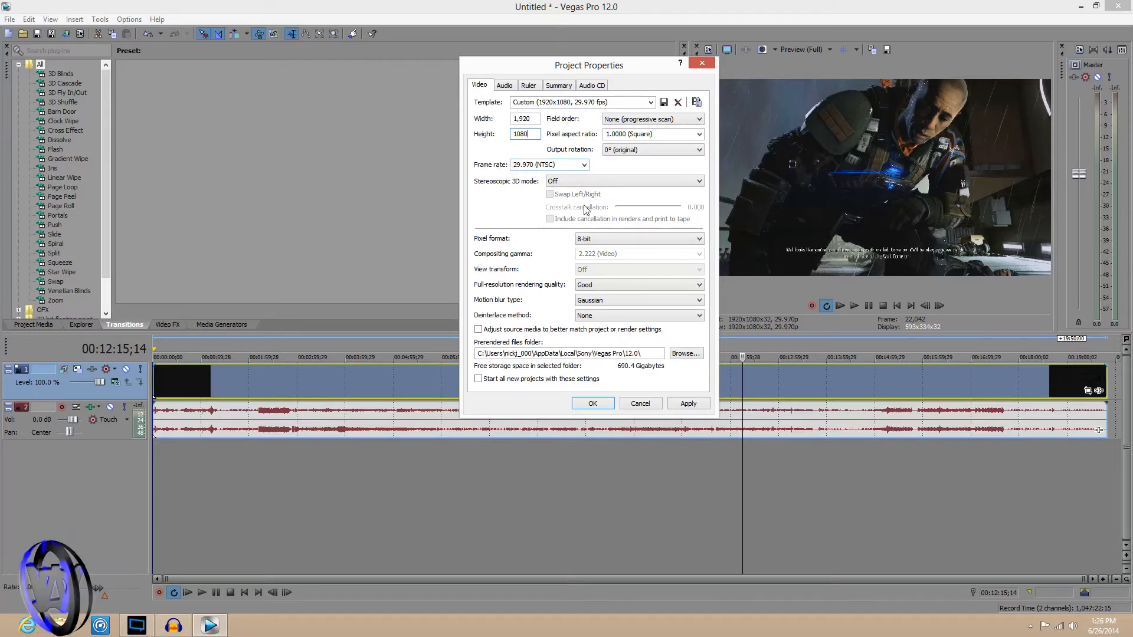
- View the available project frame rates, keeping 29.970 (NTSC) selected
click(584, 165)
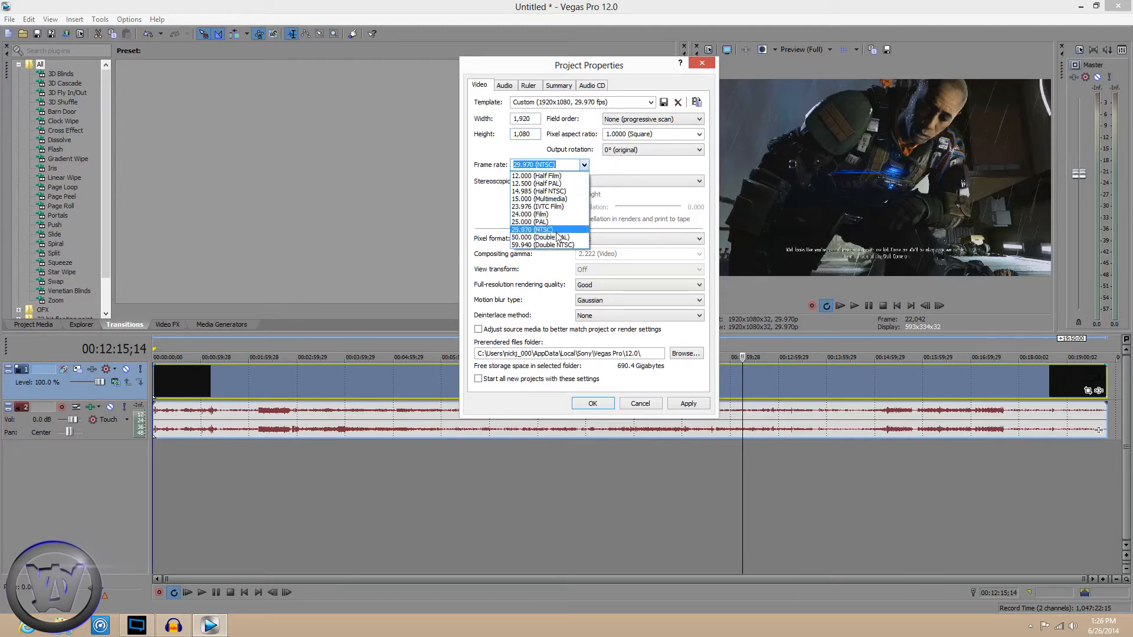
click(605, 176)
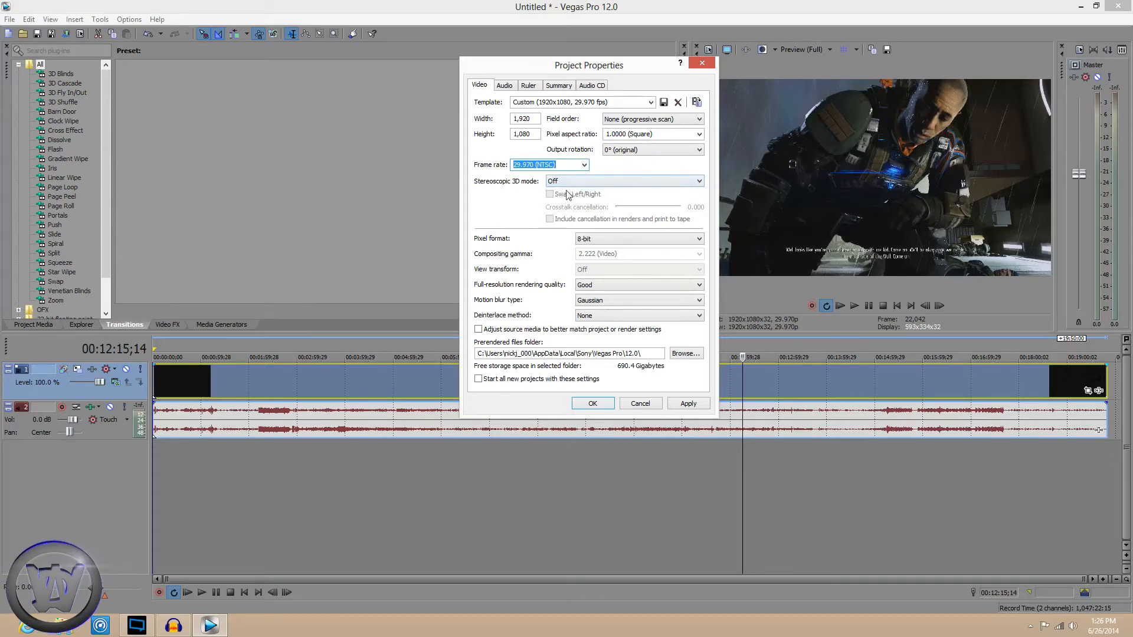
click(584, 165)
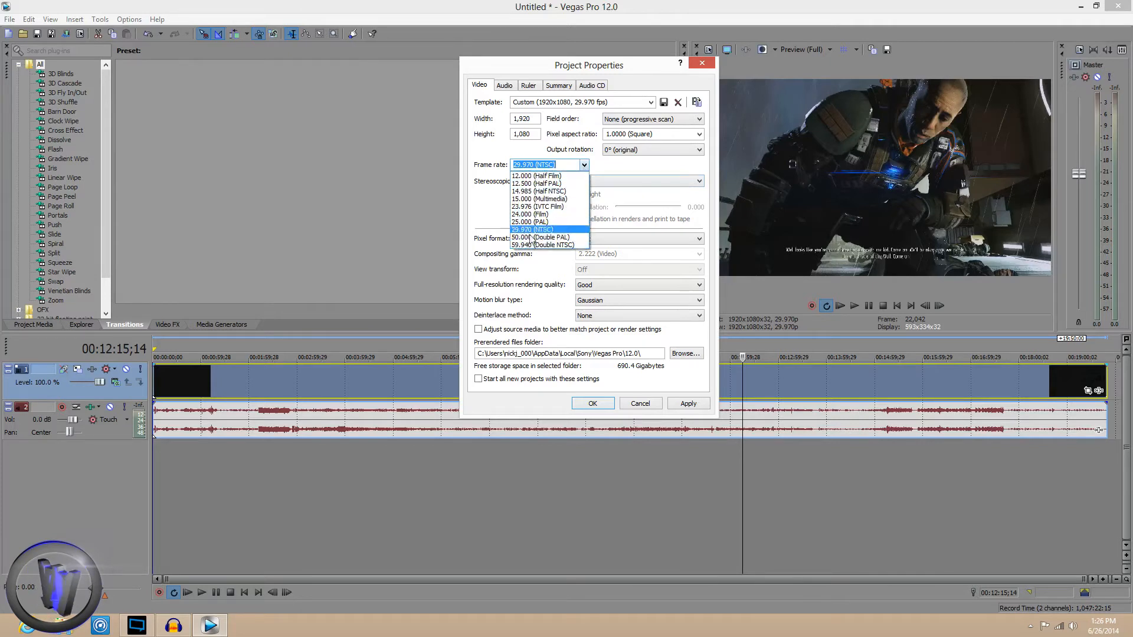
click(493, 216)
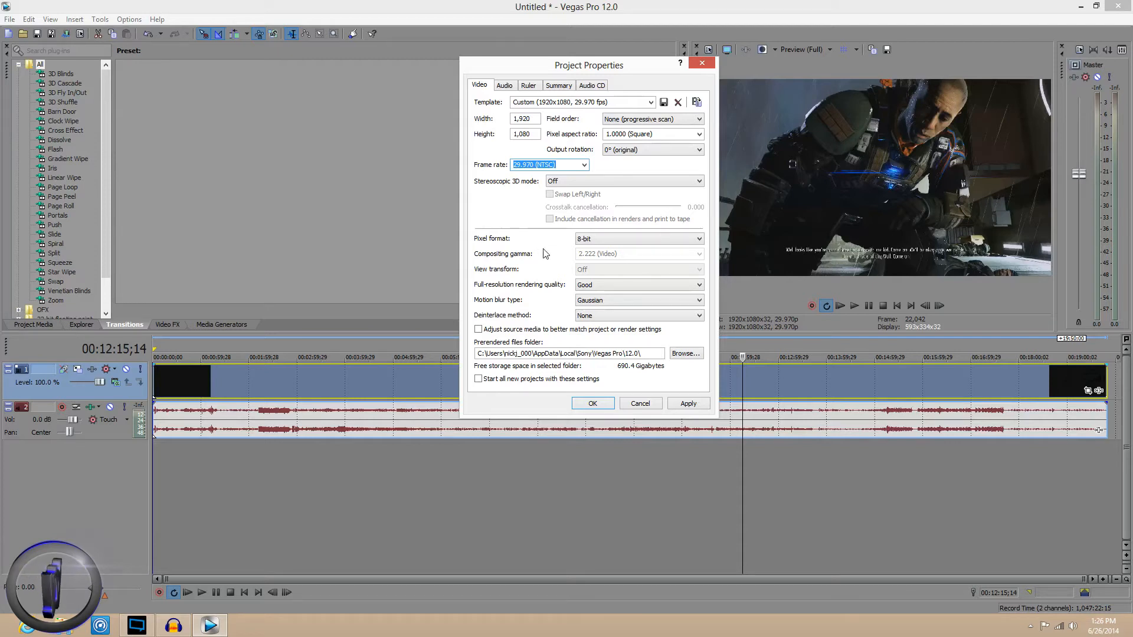
- Choose the 8-bit pixel format and apply the project properties as the settings for all new projects
click(582, 242)
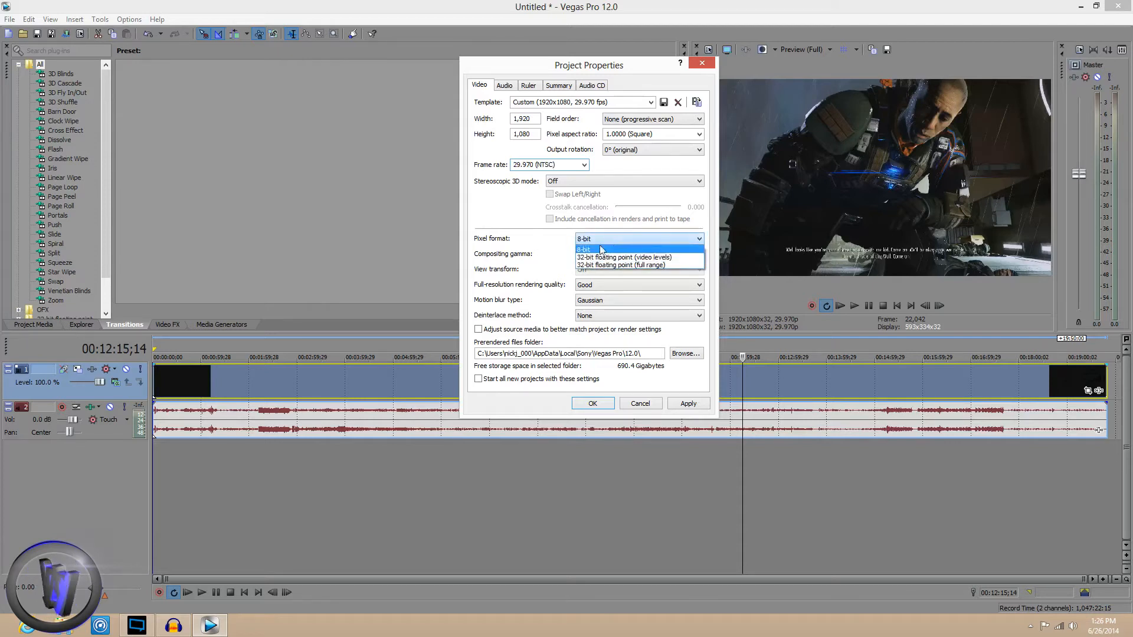
click(587, 251)
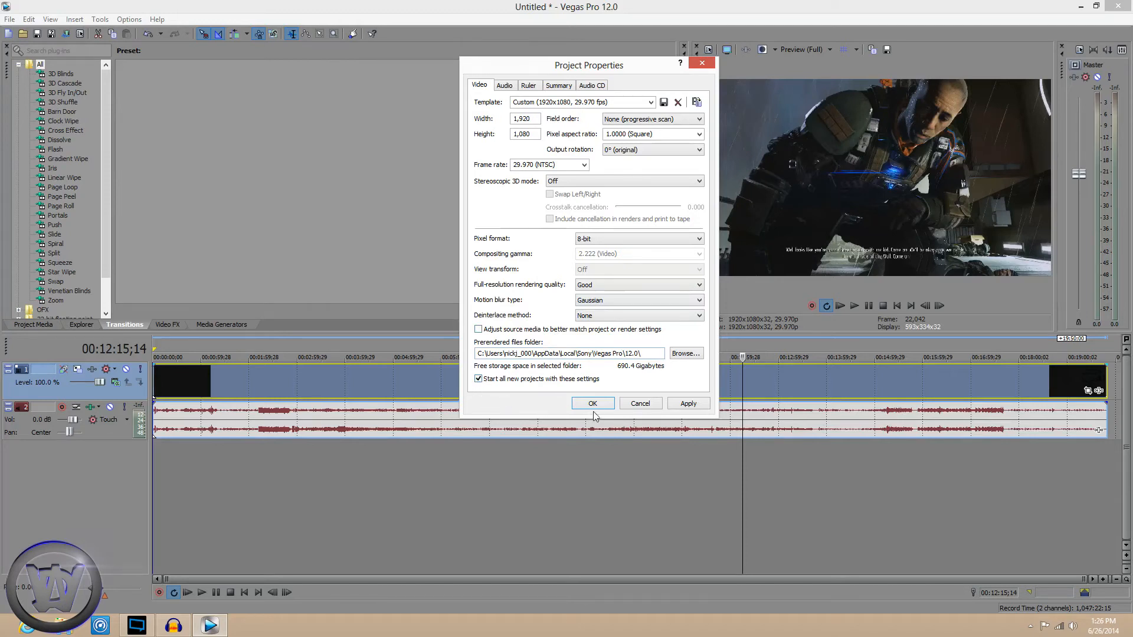
click(689, 406)
click(595, 406)
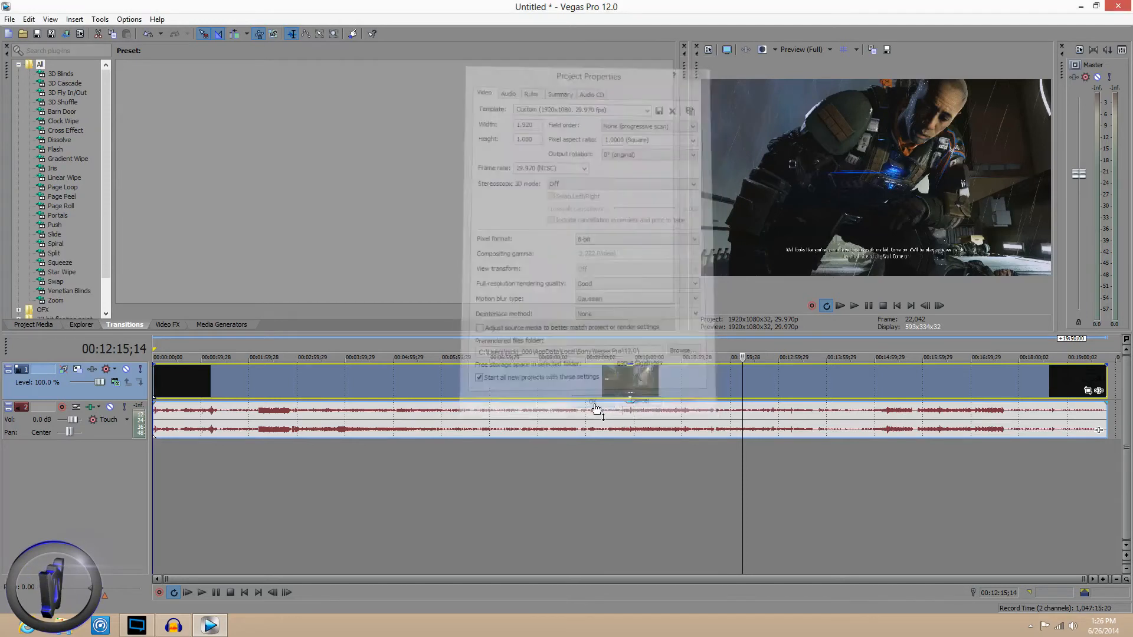
- Scrub the playhead back through the gameplay clip to about the 10-minute mark
drag(742, 385, 703, 392)
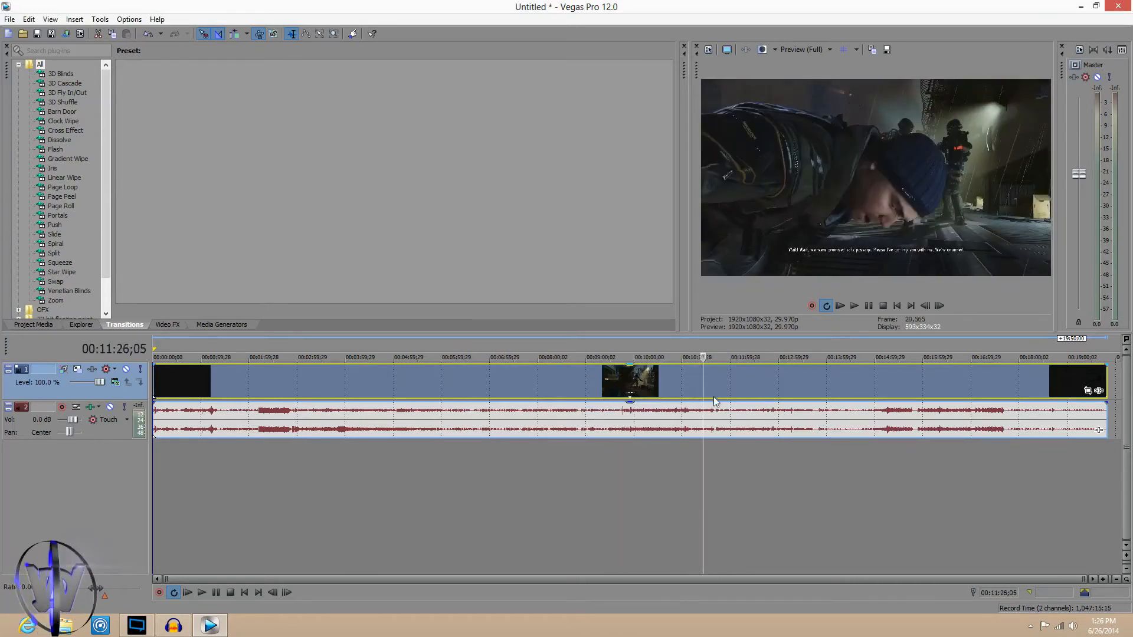
click(688, 389)
drag(681, 389, 673, 390)
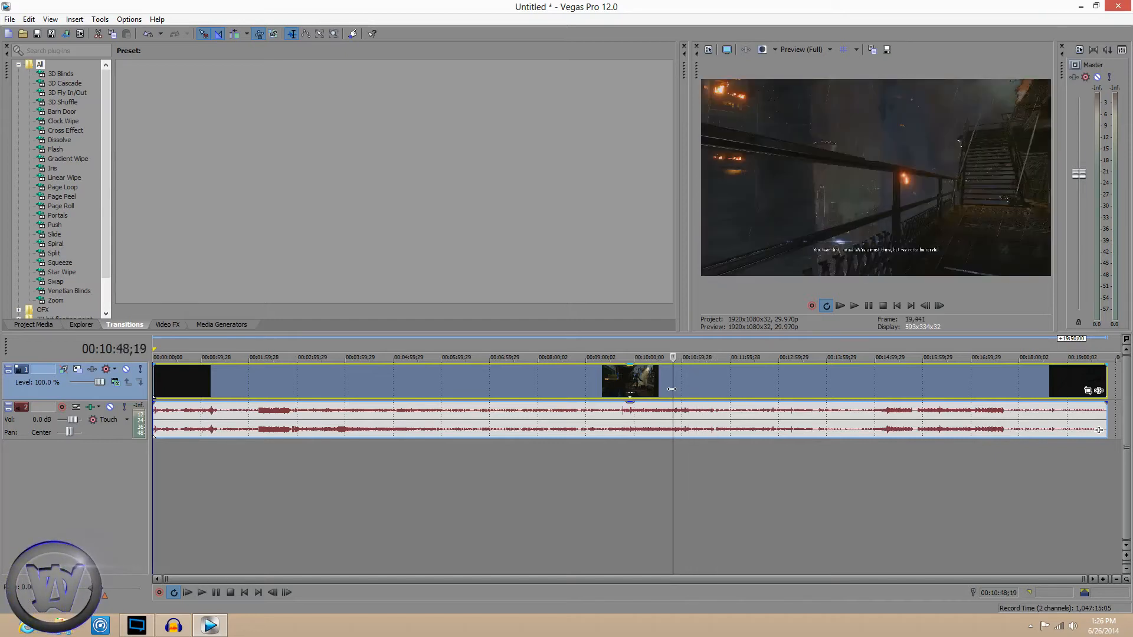
drag(673, 384, 633, 390)
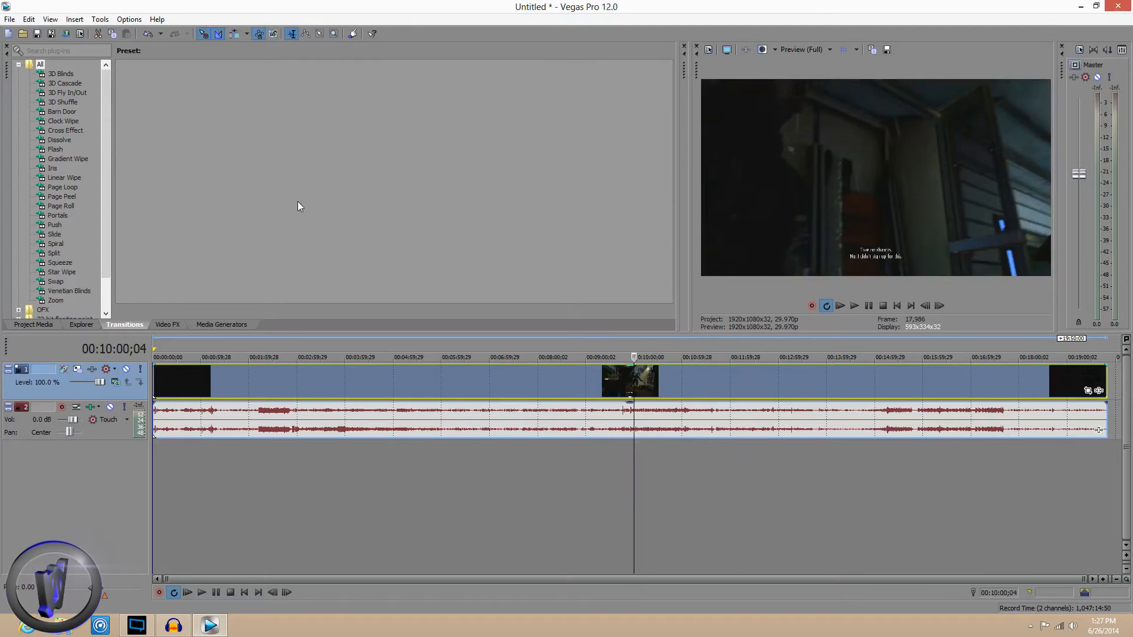
- Set up a render of the project with Untitled.mp4 in the How To videos folder as the output file
click(10, 20)
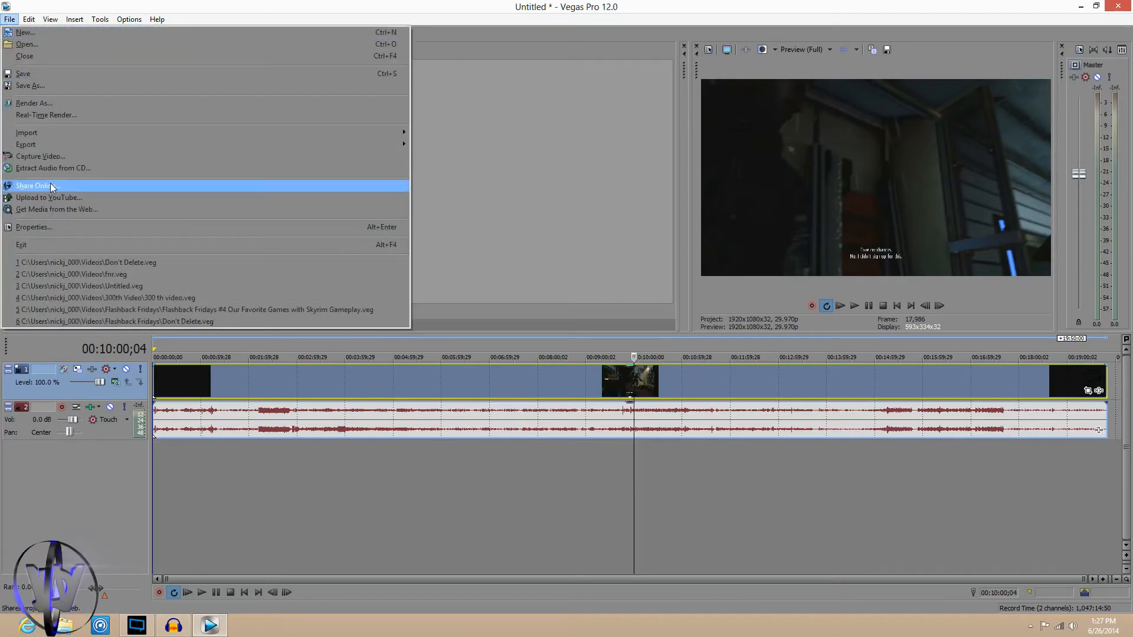
click(31, 106)
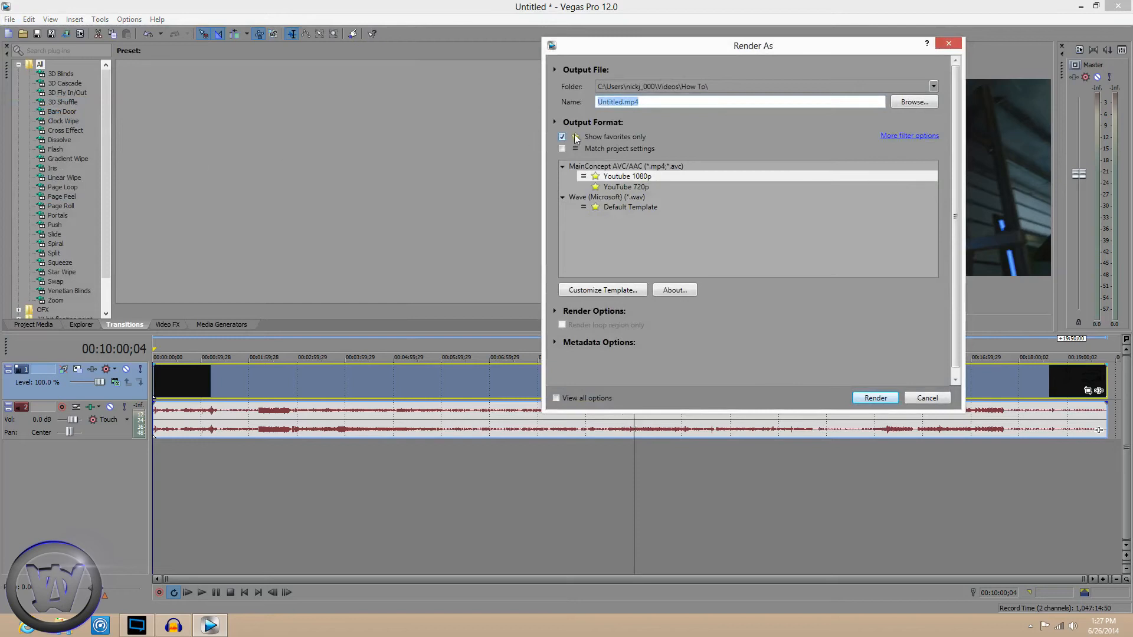
drag(727, 46, 455, 41)
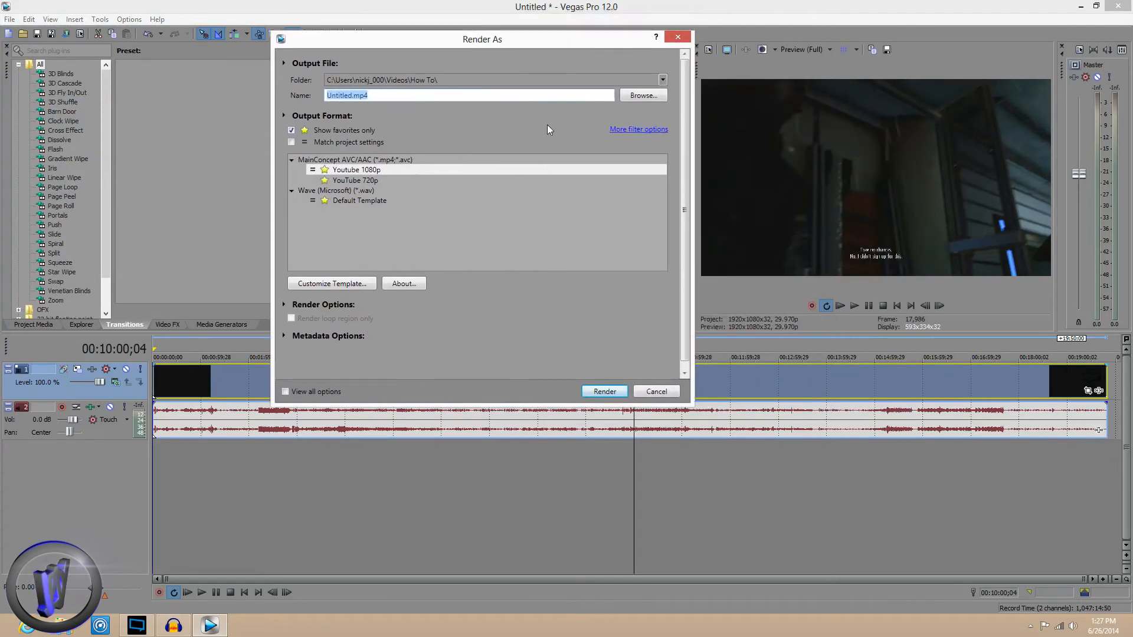
click(642, 97)
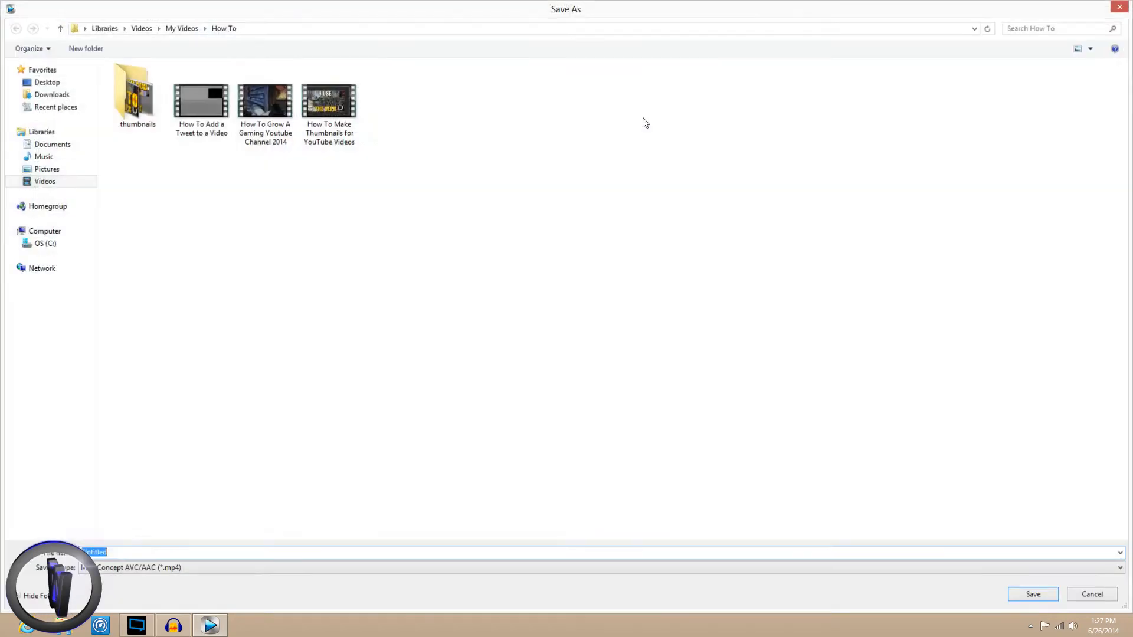
click(1024, 595)
drag(614, 39, 751, 31)
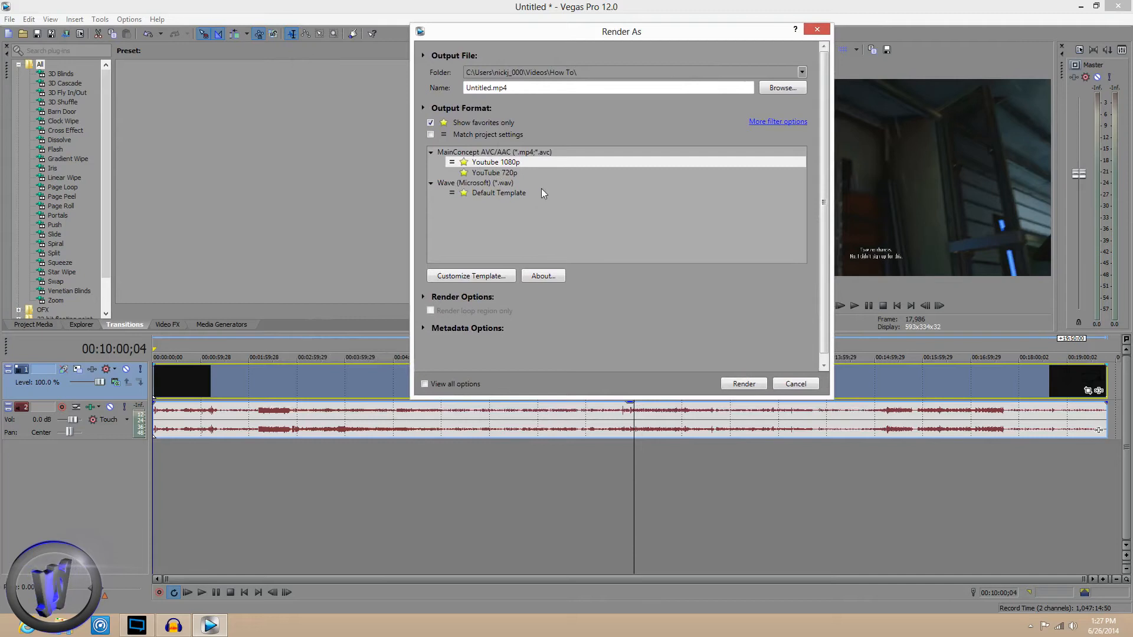
drag(693, 36, 643, 27)
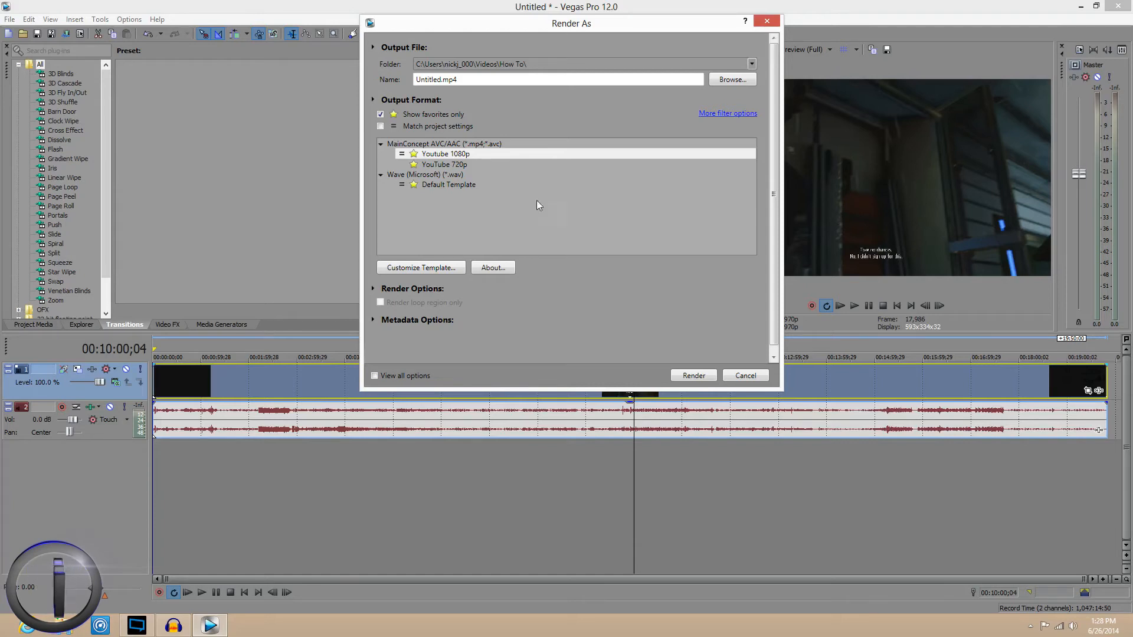
- Open the custom settings of the Youtube 1080p render template and view the available encode modes
click(480, 153)
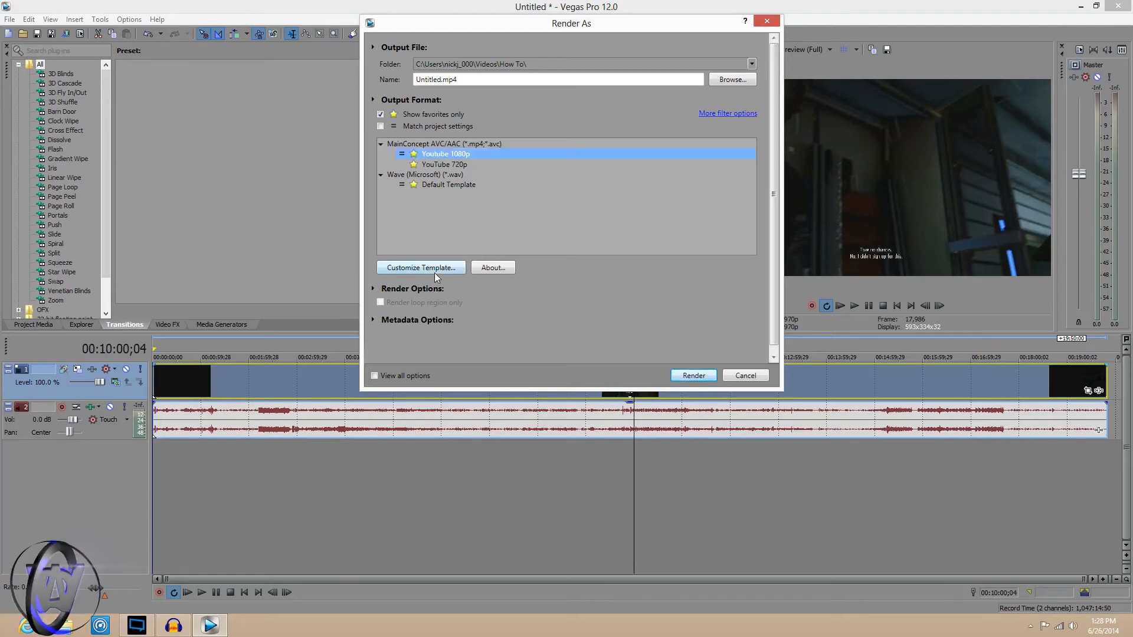
click(411, 269)
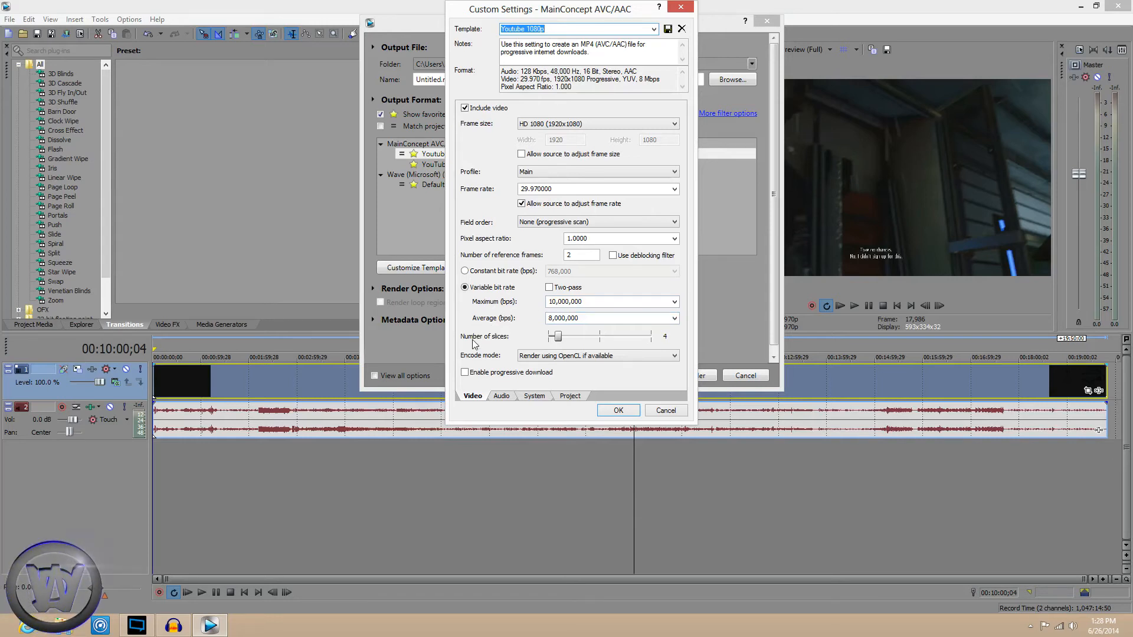
click(544, 358)
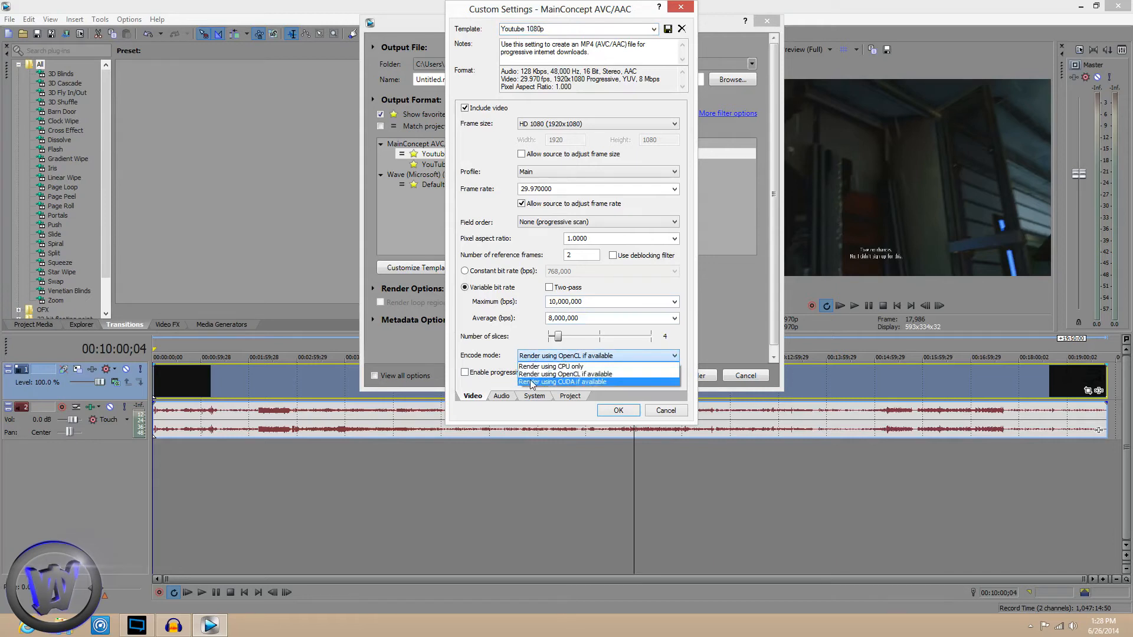
click(506, 383)
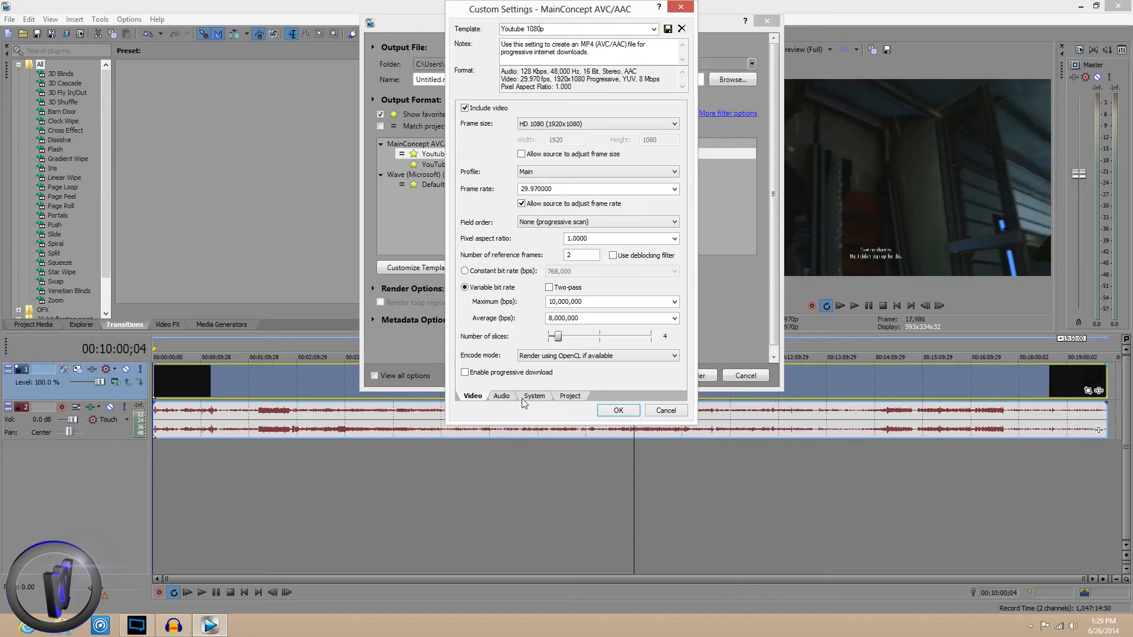
- Check the GPU's rendering support and compare it with the encode modes, keeping Render using OpenCL if available
click(533, 396)
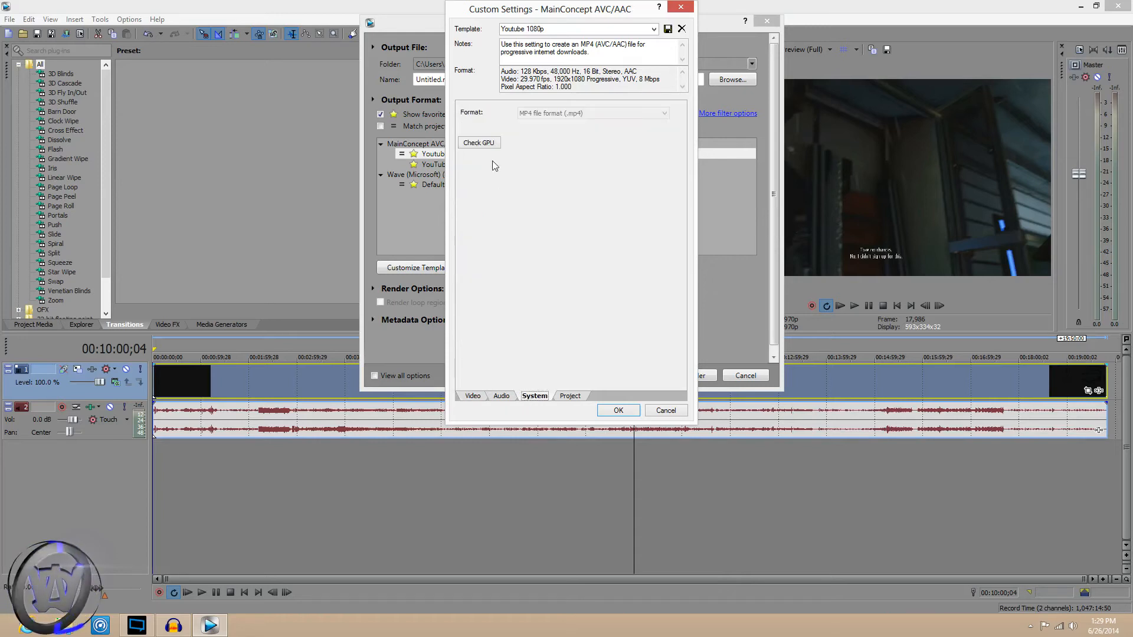
click(486, 148)
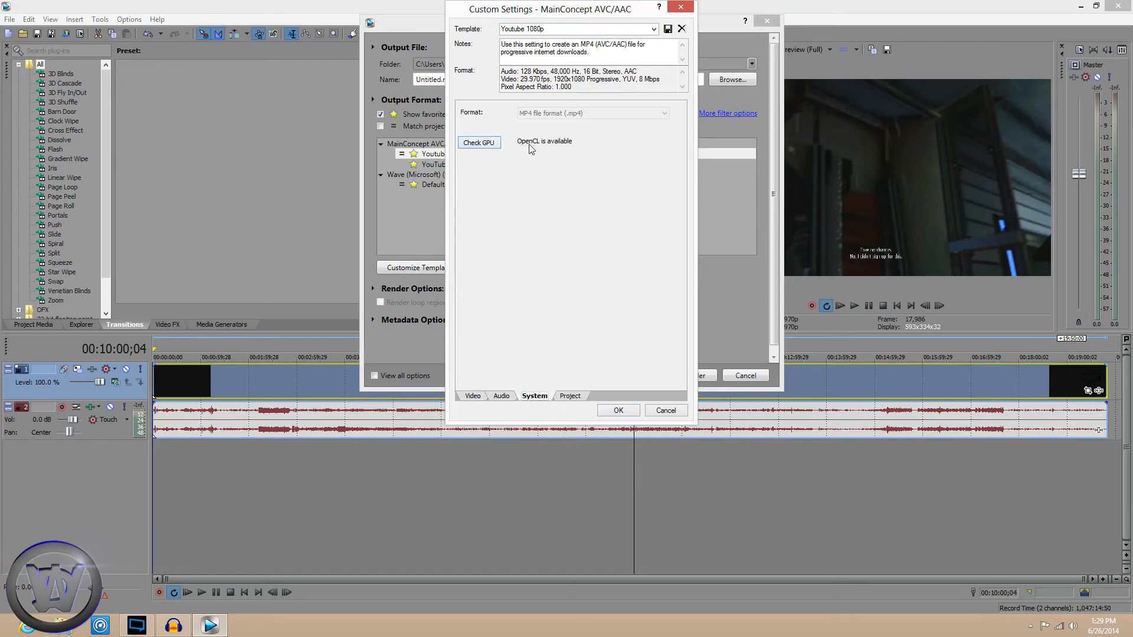
click(472, 396)
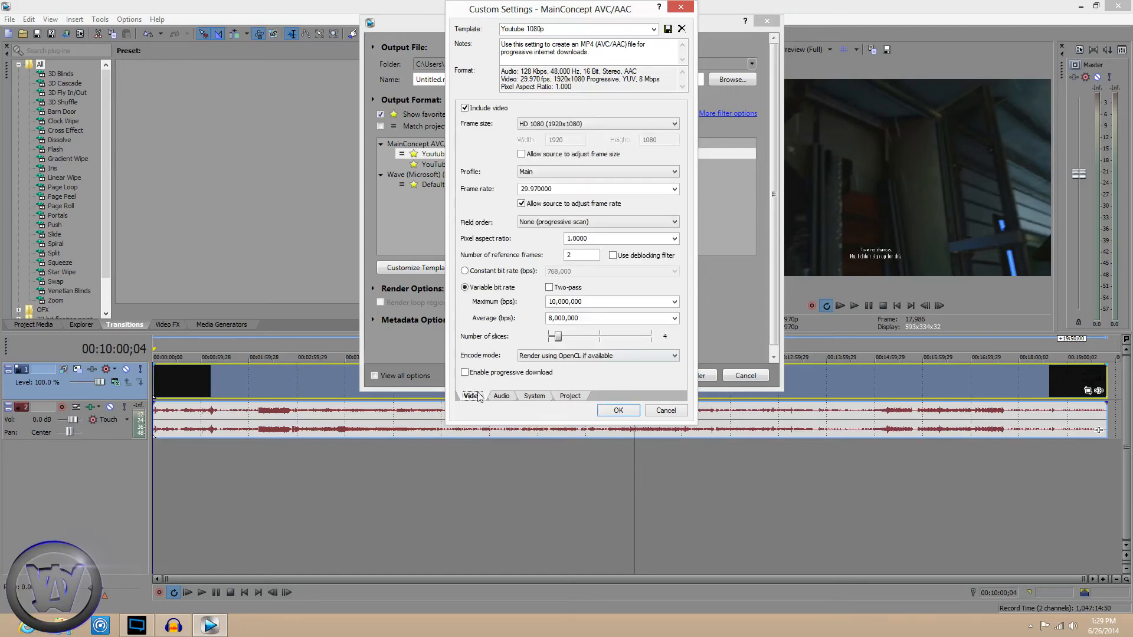
click(566, 357)
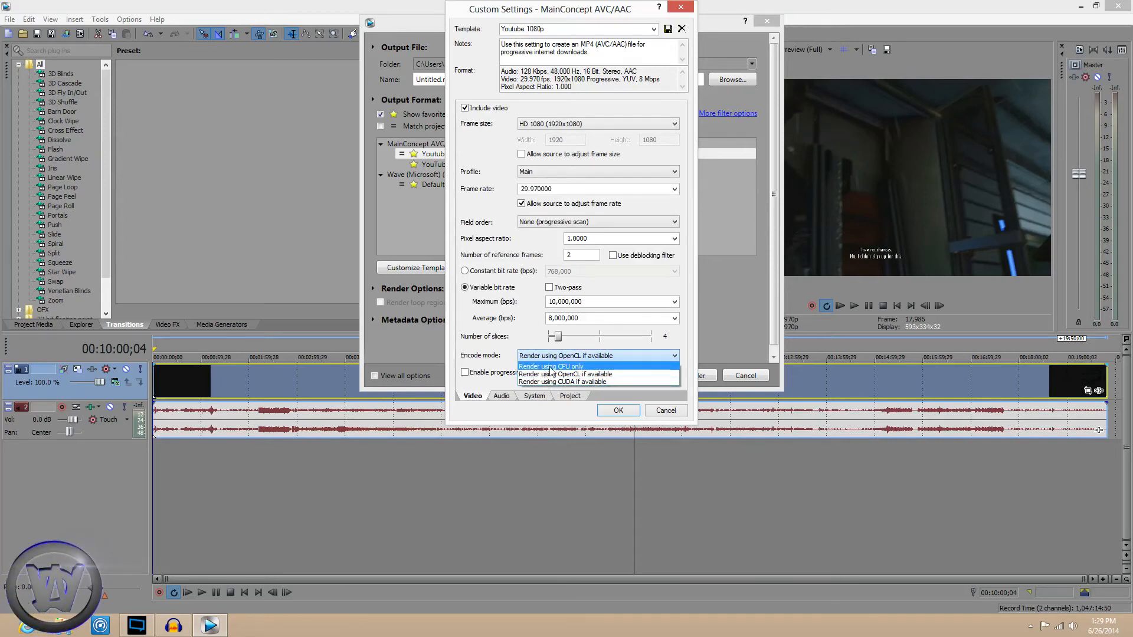
click(509, 372)
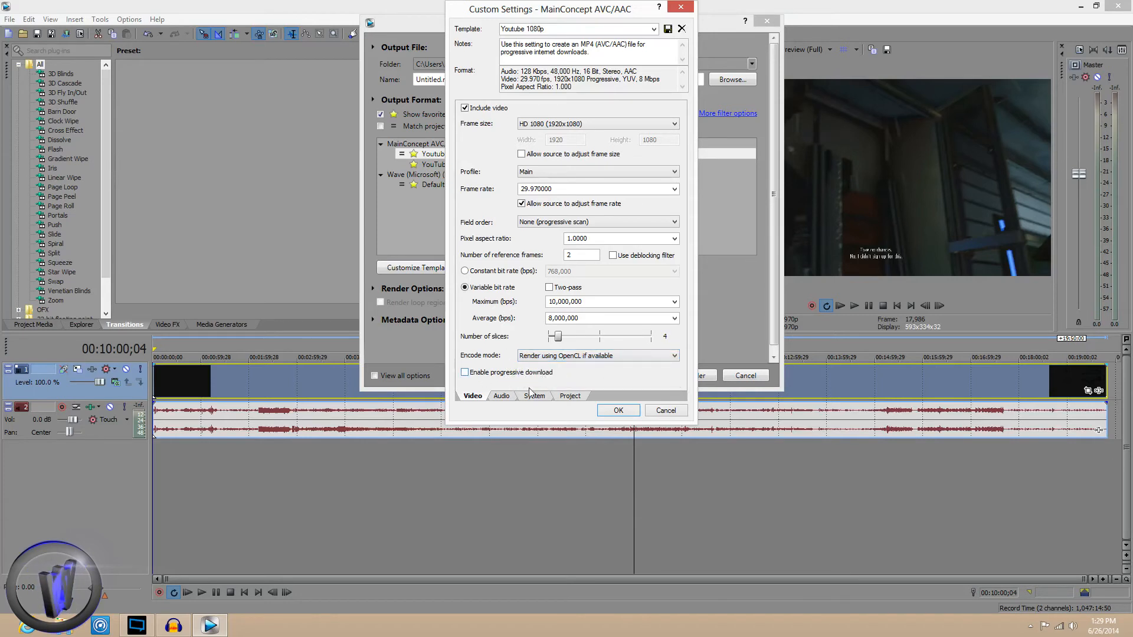
- View the 1080p template's audio sample rate and bit rate options, keeping 48,000 Hz and 128,000 bps
click(502, 396)
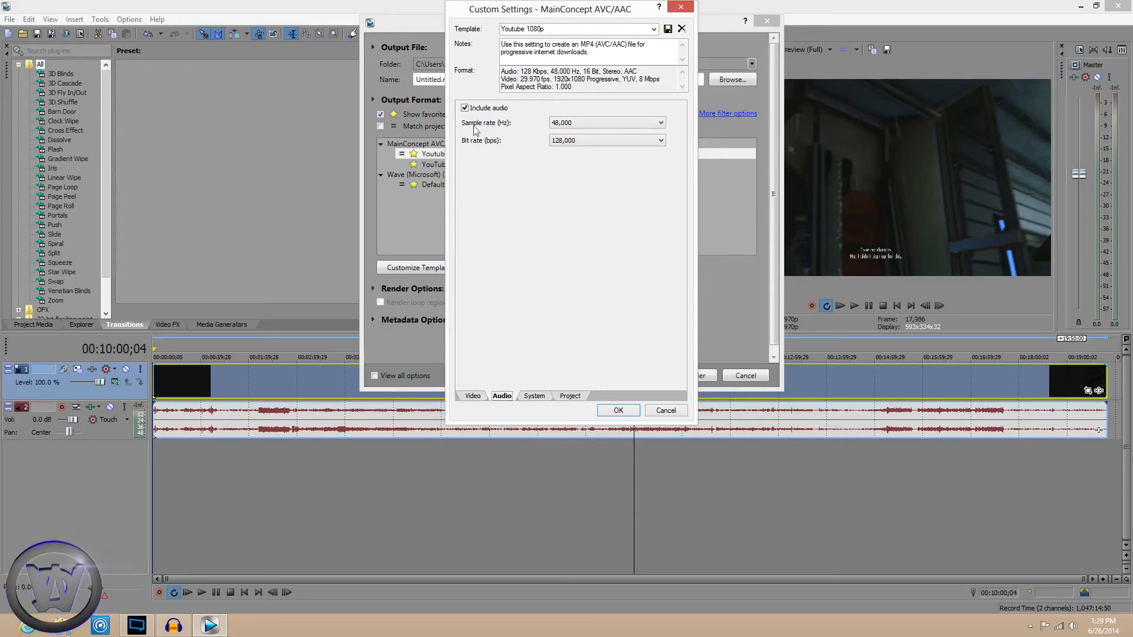
click(579, 126)
click(531, 174)
click(562, 144)
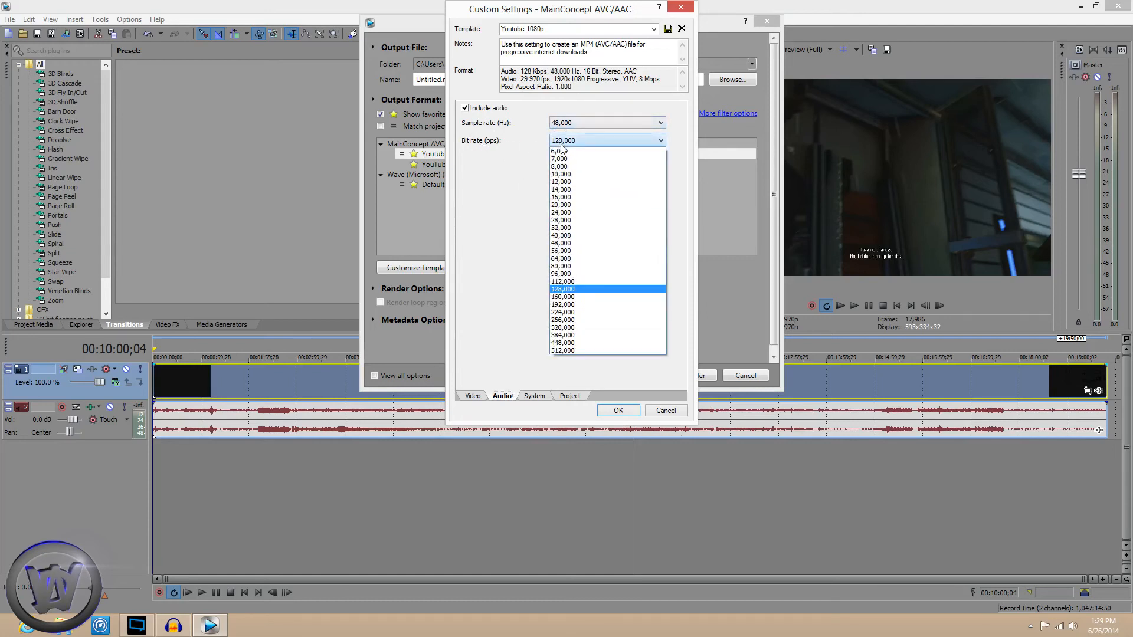
click(566, 290)
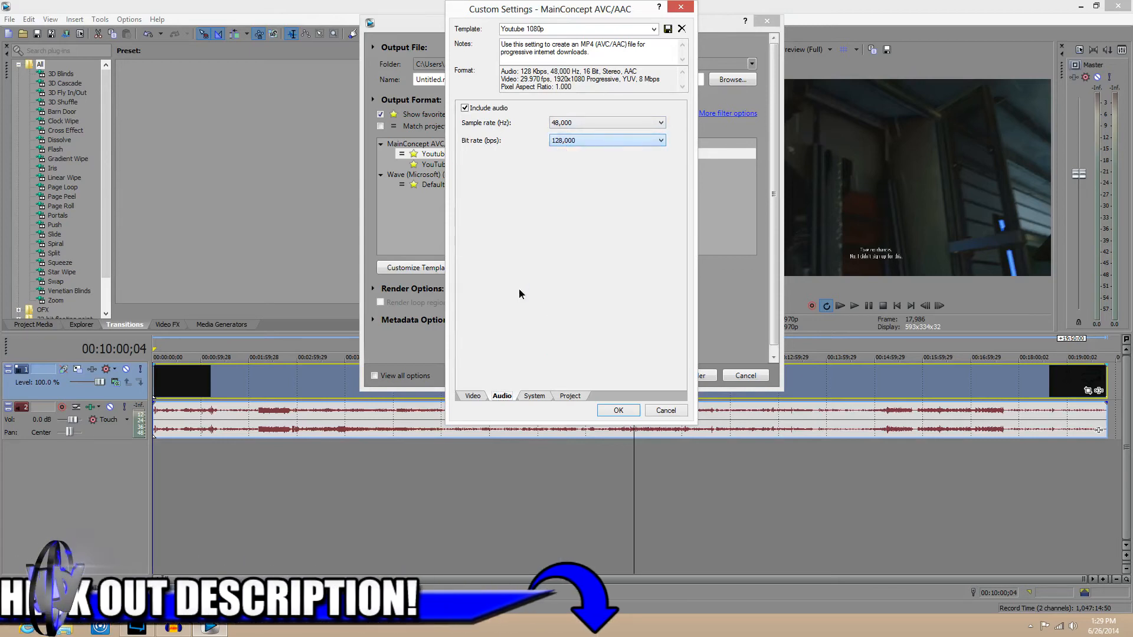
click(618, 142)
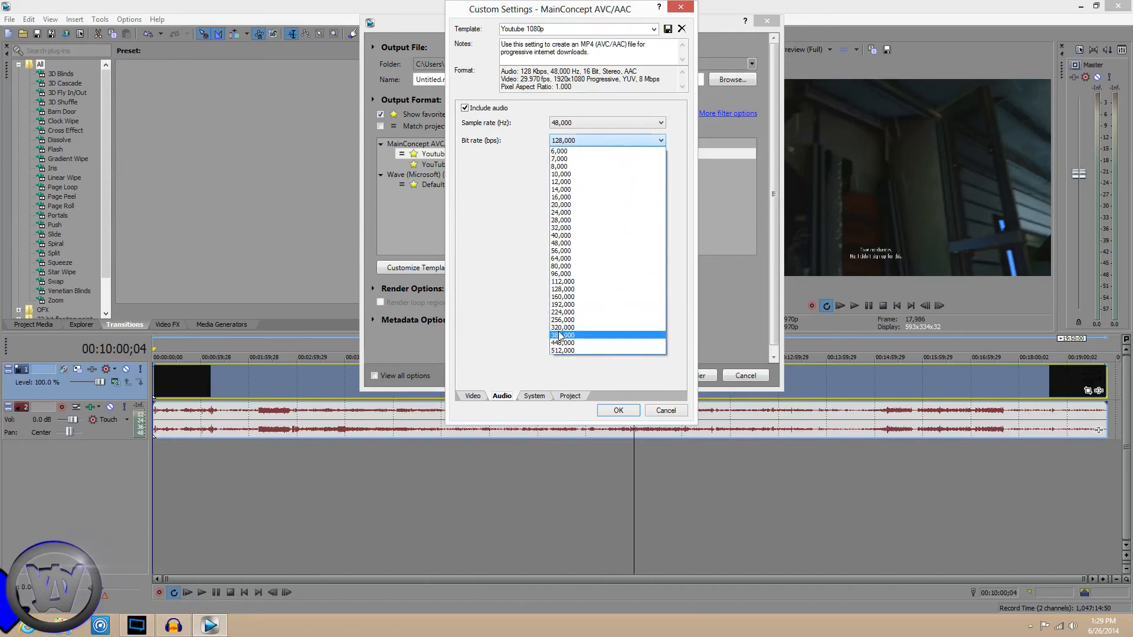
click(518, 344)
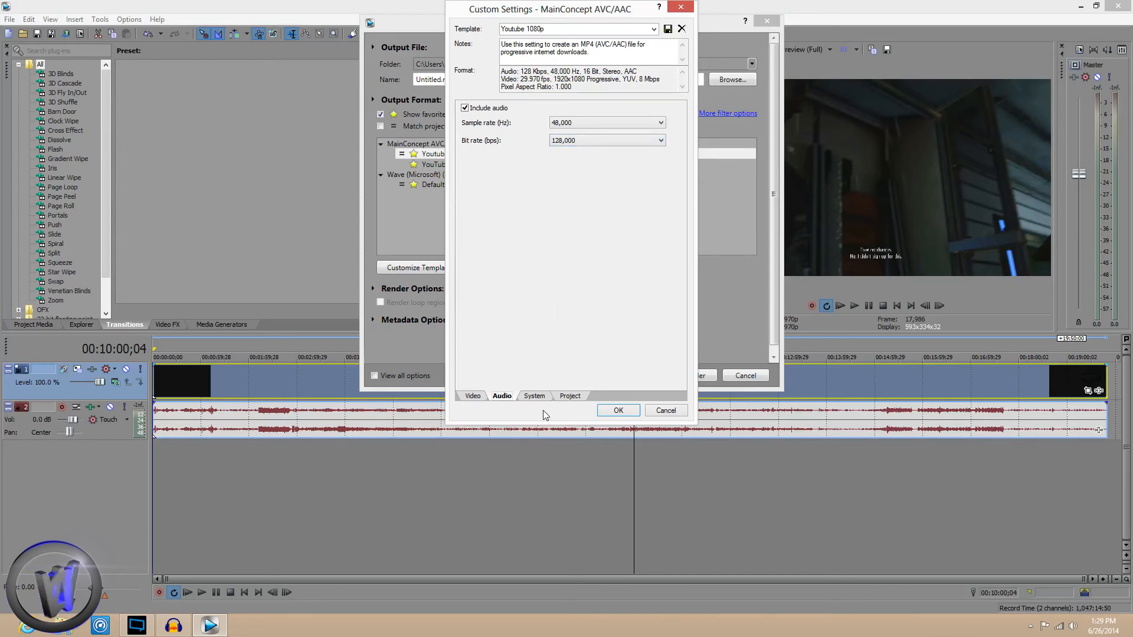
- Review the 1080p template's video, audio, system and project settings, and accept the template
click(472, 397)
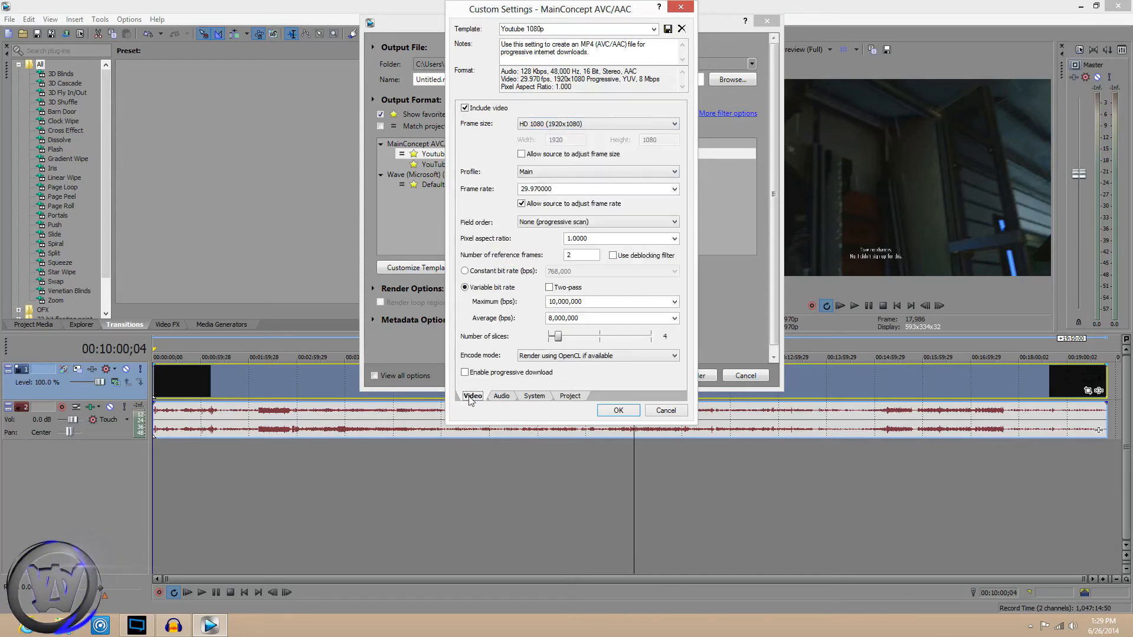
click(499, 397)
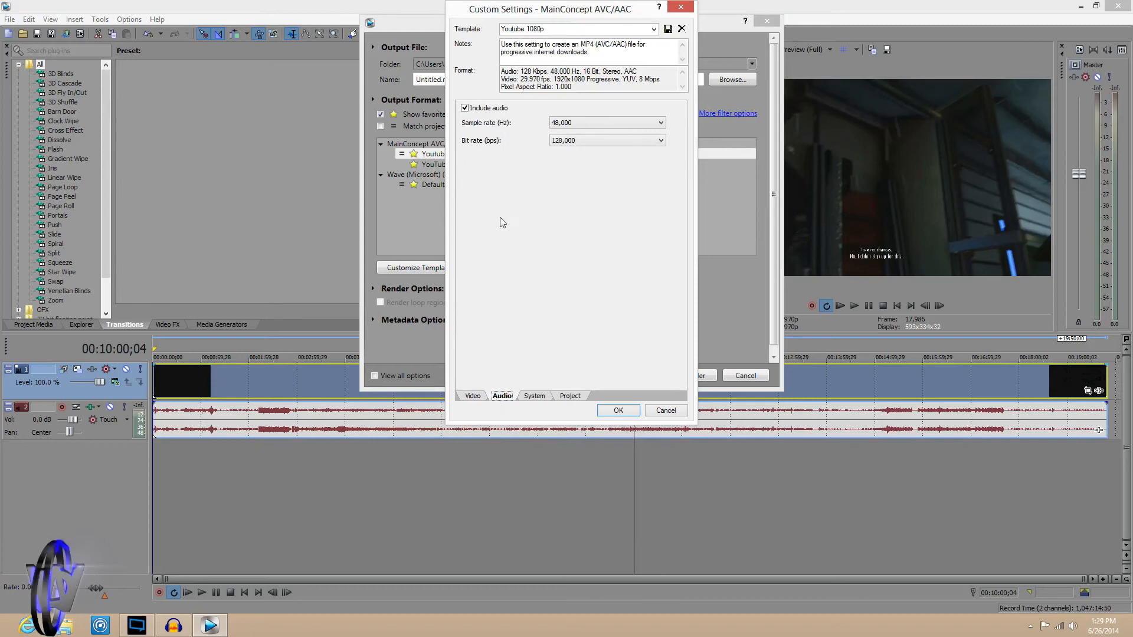
click(533, 397)
click(569, 396)
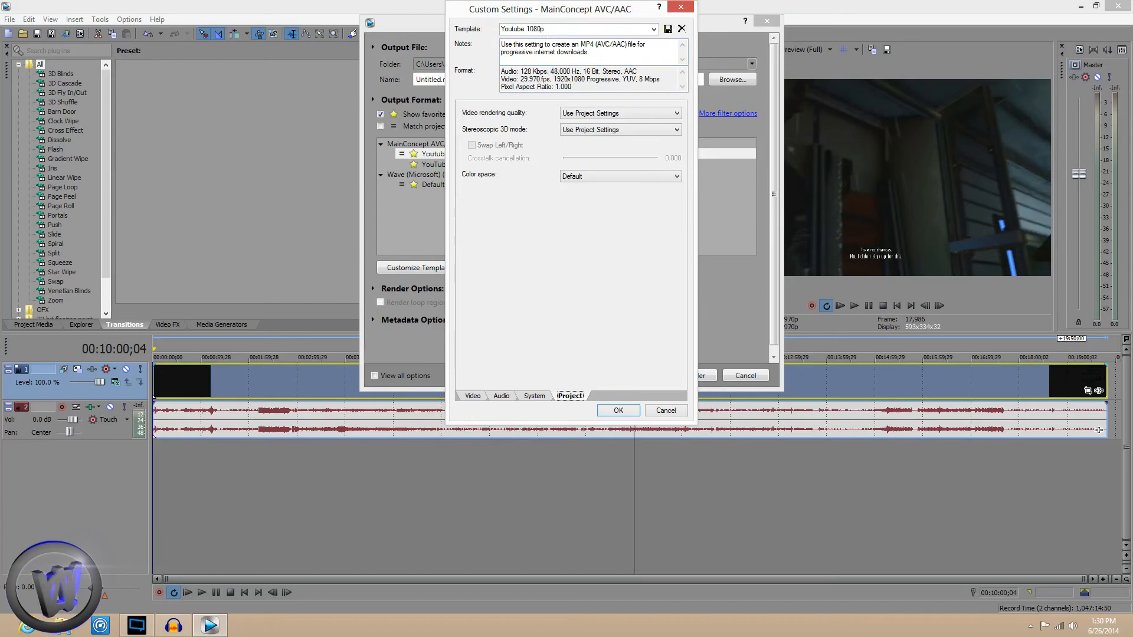
key(Tab)
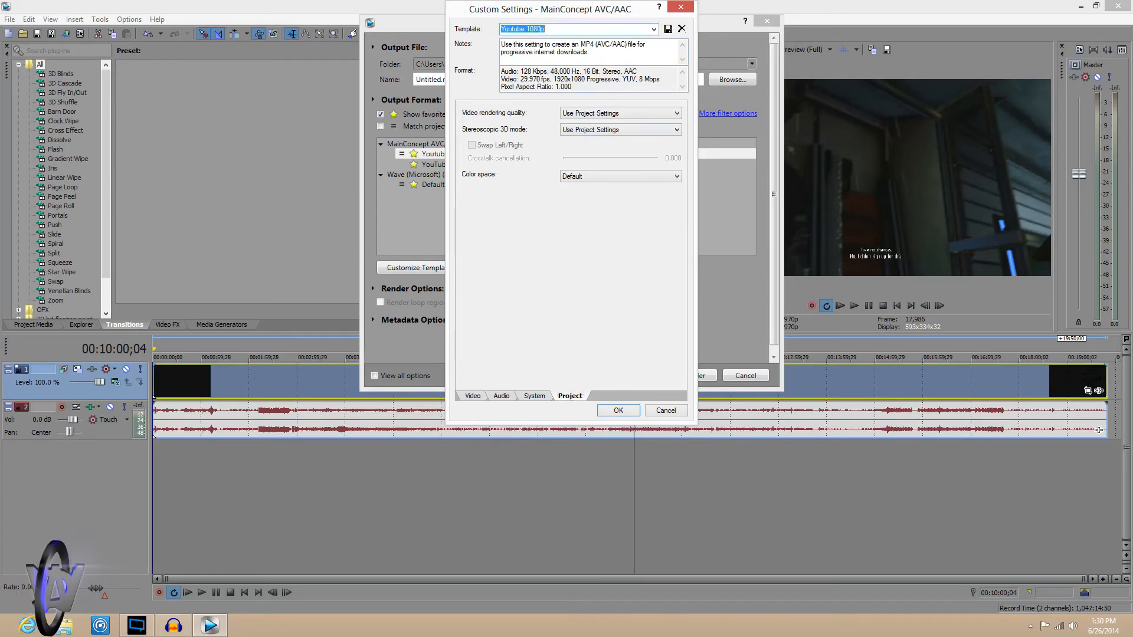
click(624, 415)
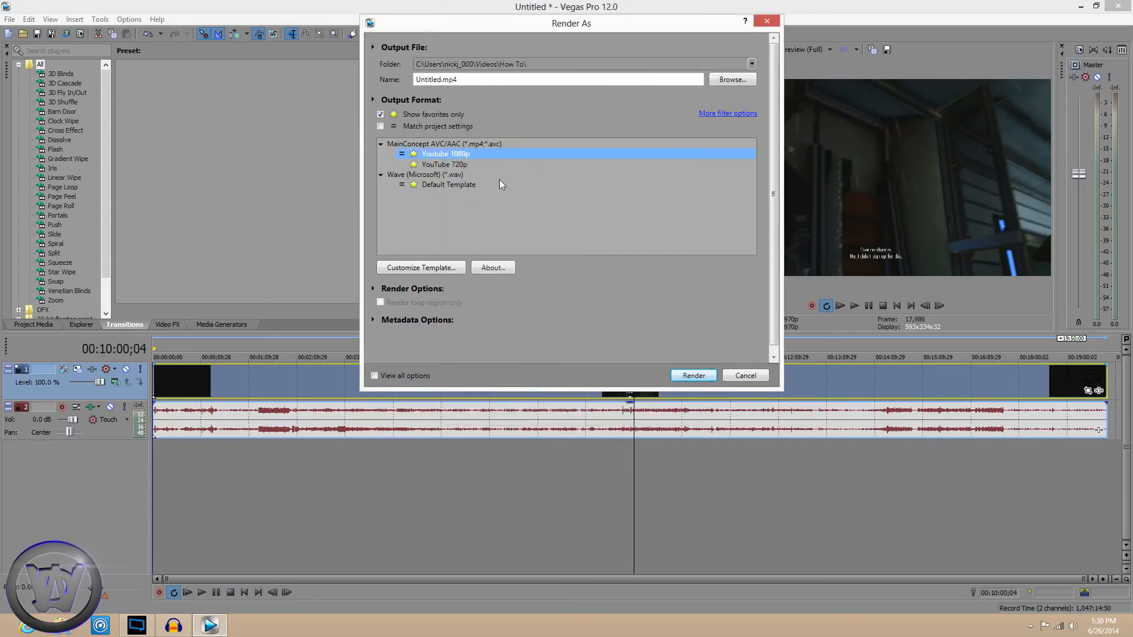
- Review the YouTube 720p template's video, audio and project settings, accept them and close the render setup without rendering
click(442, 165)
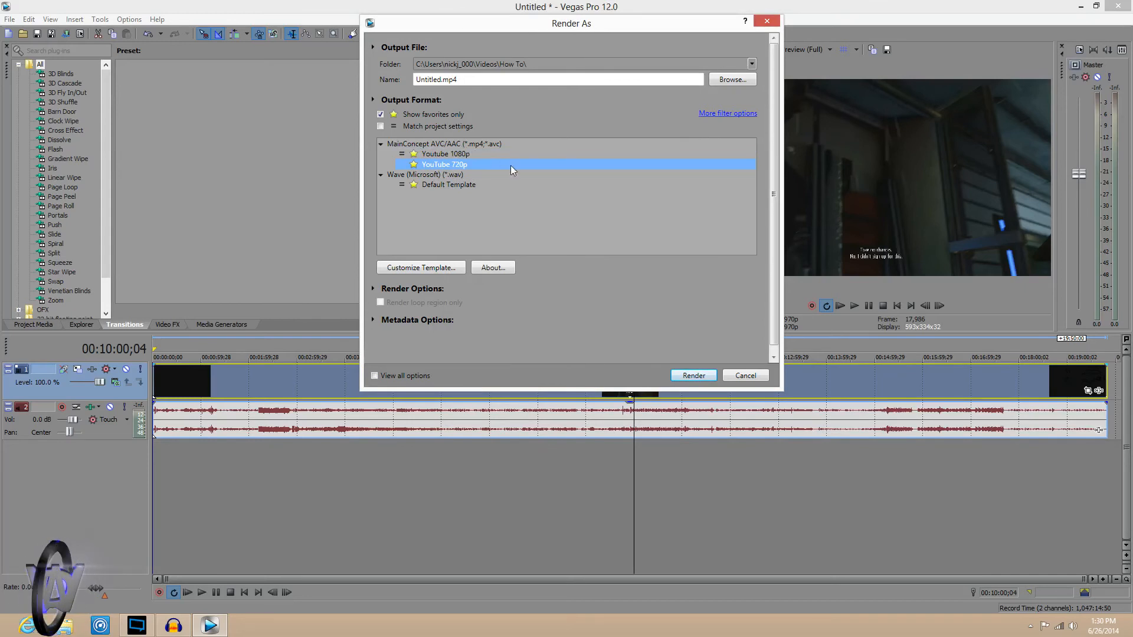
click(420, 267)
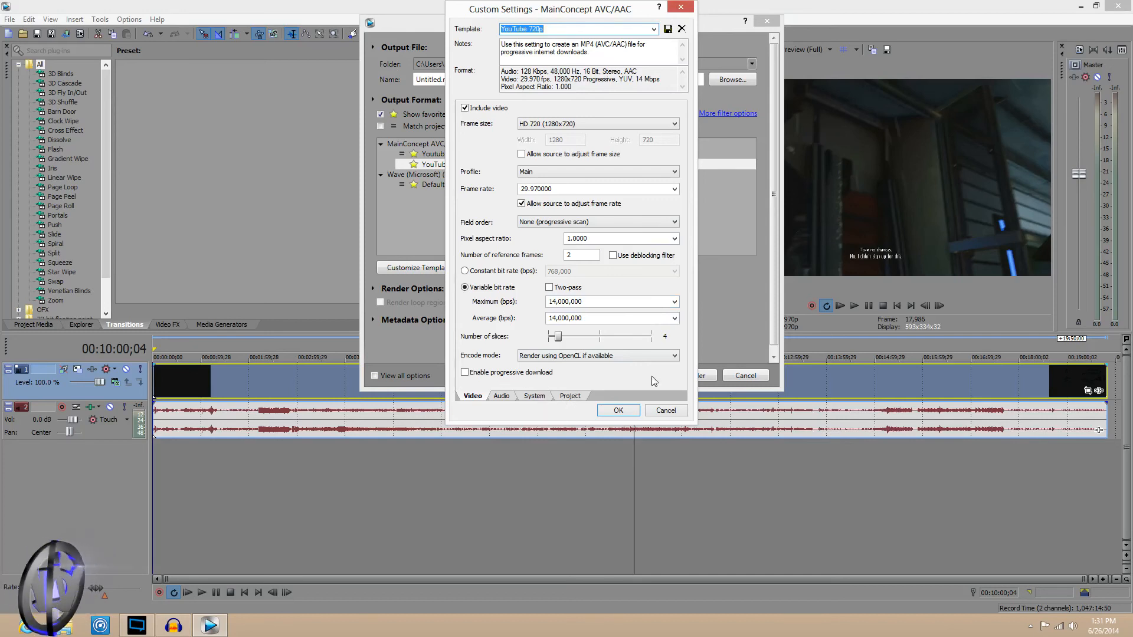
click(502, 397)
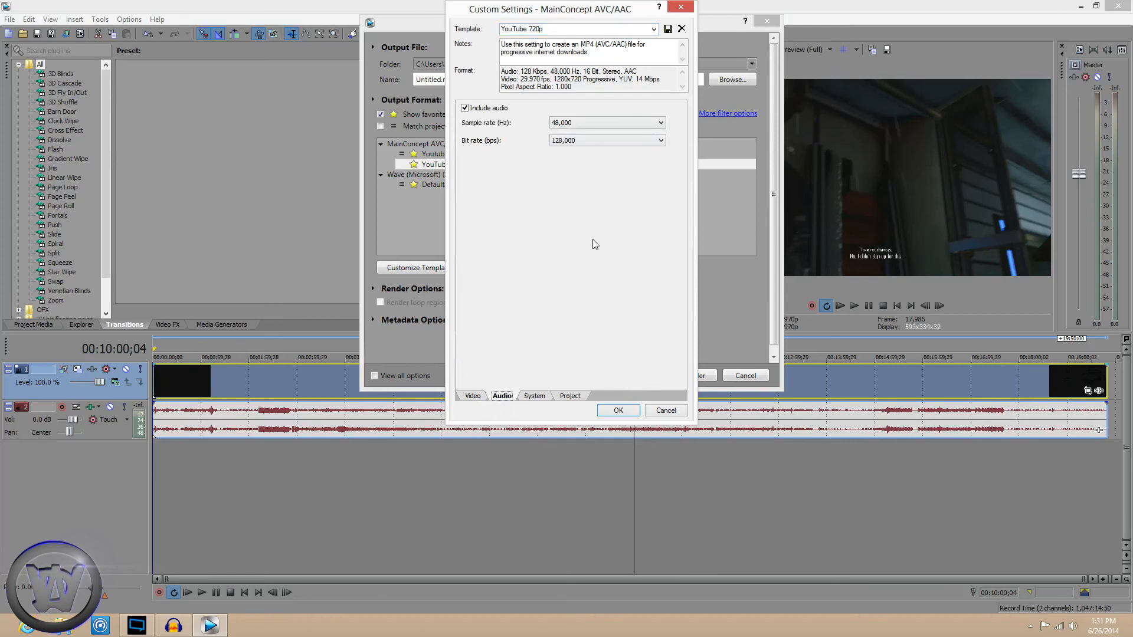
click(570, 396)
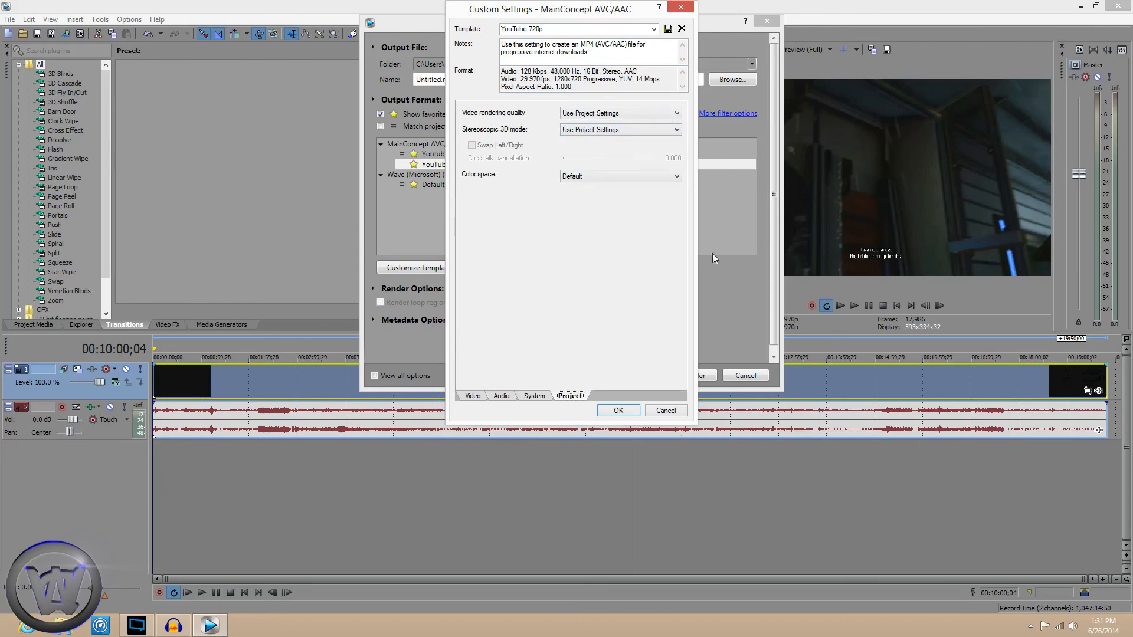
drag(543, 29, 468, 36)
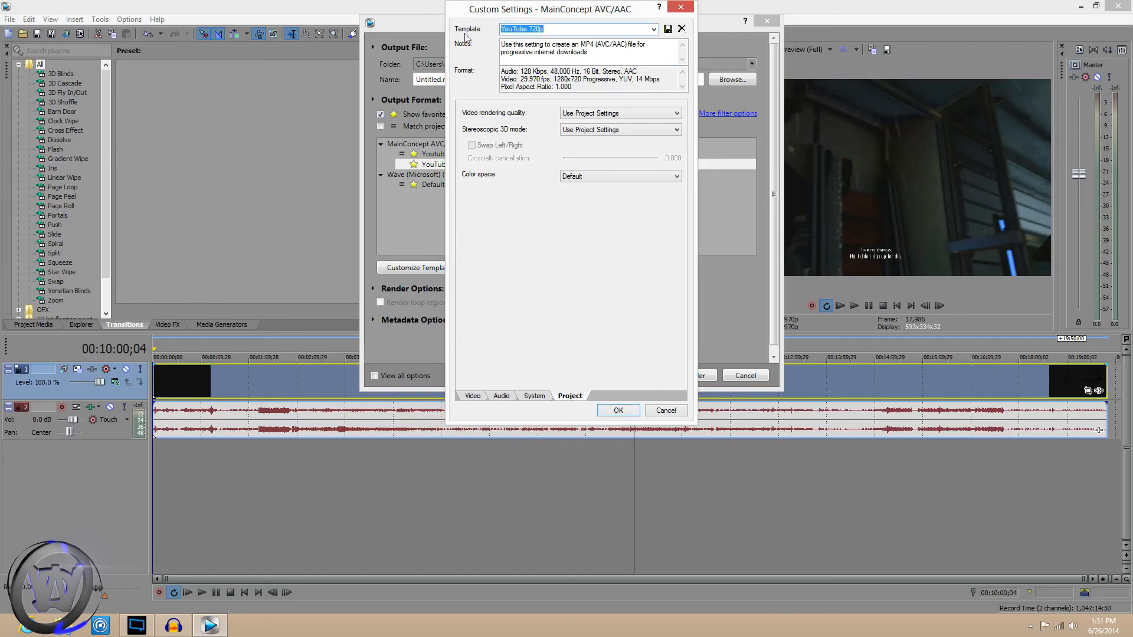
click(617, 411)
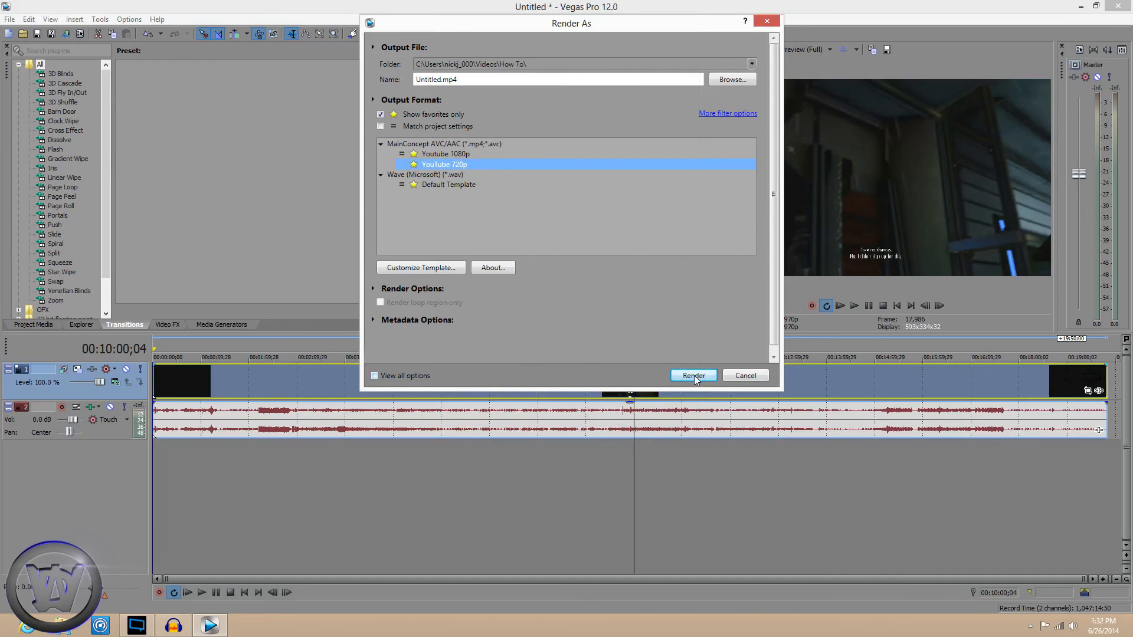
click(768, 20)
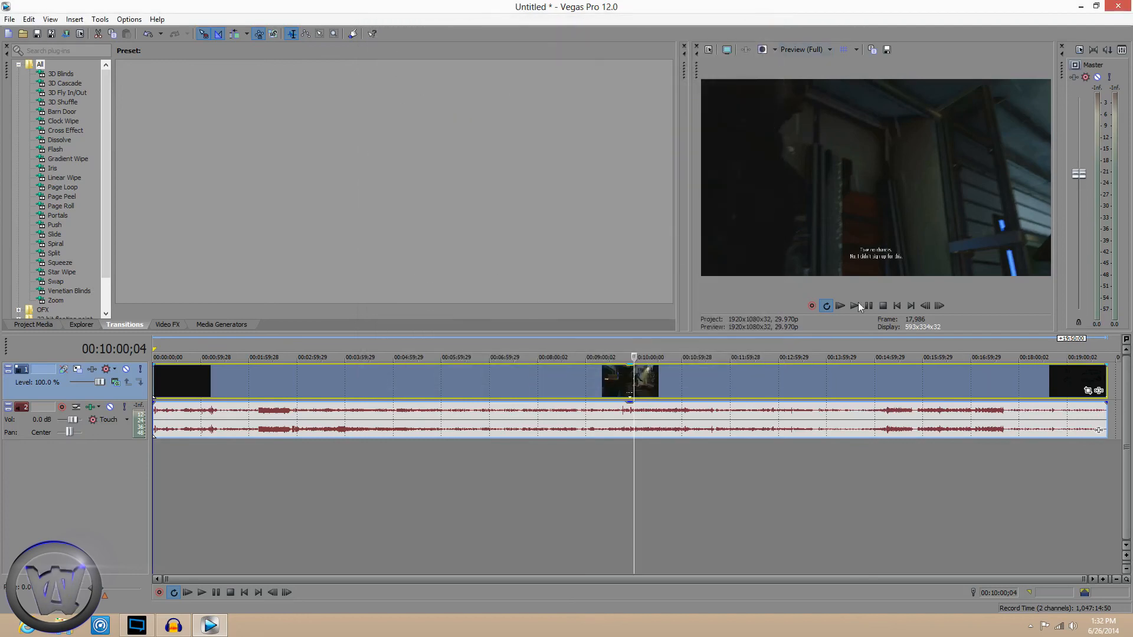